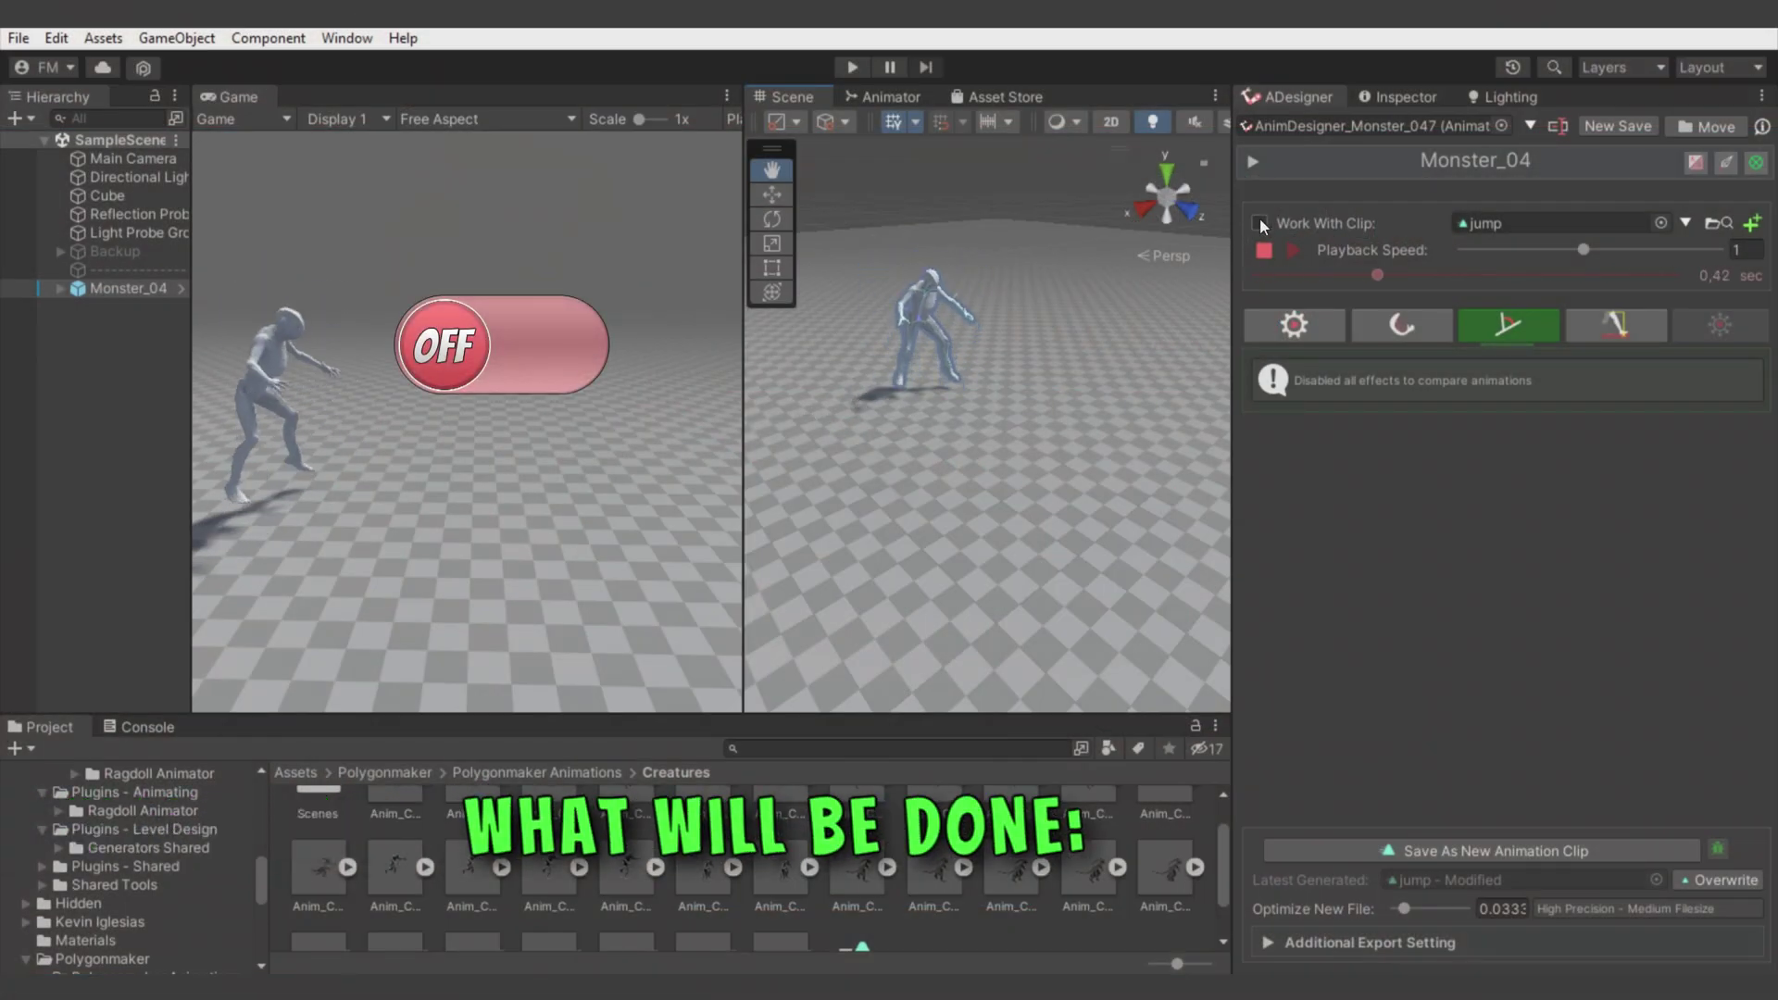
Enable Work With Clip for the jump clip and view Monster_04's Animator with Apply Root Motion.
{"action": "left_click", "coordinate": [1260, 223]}
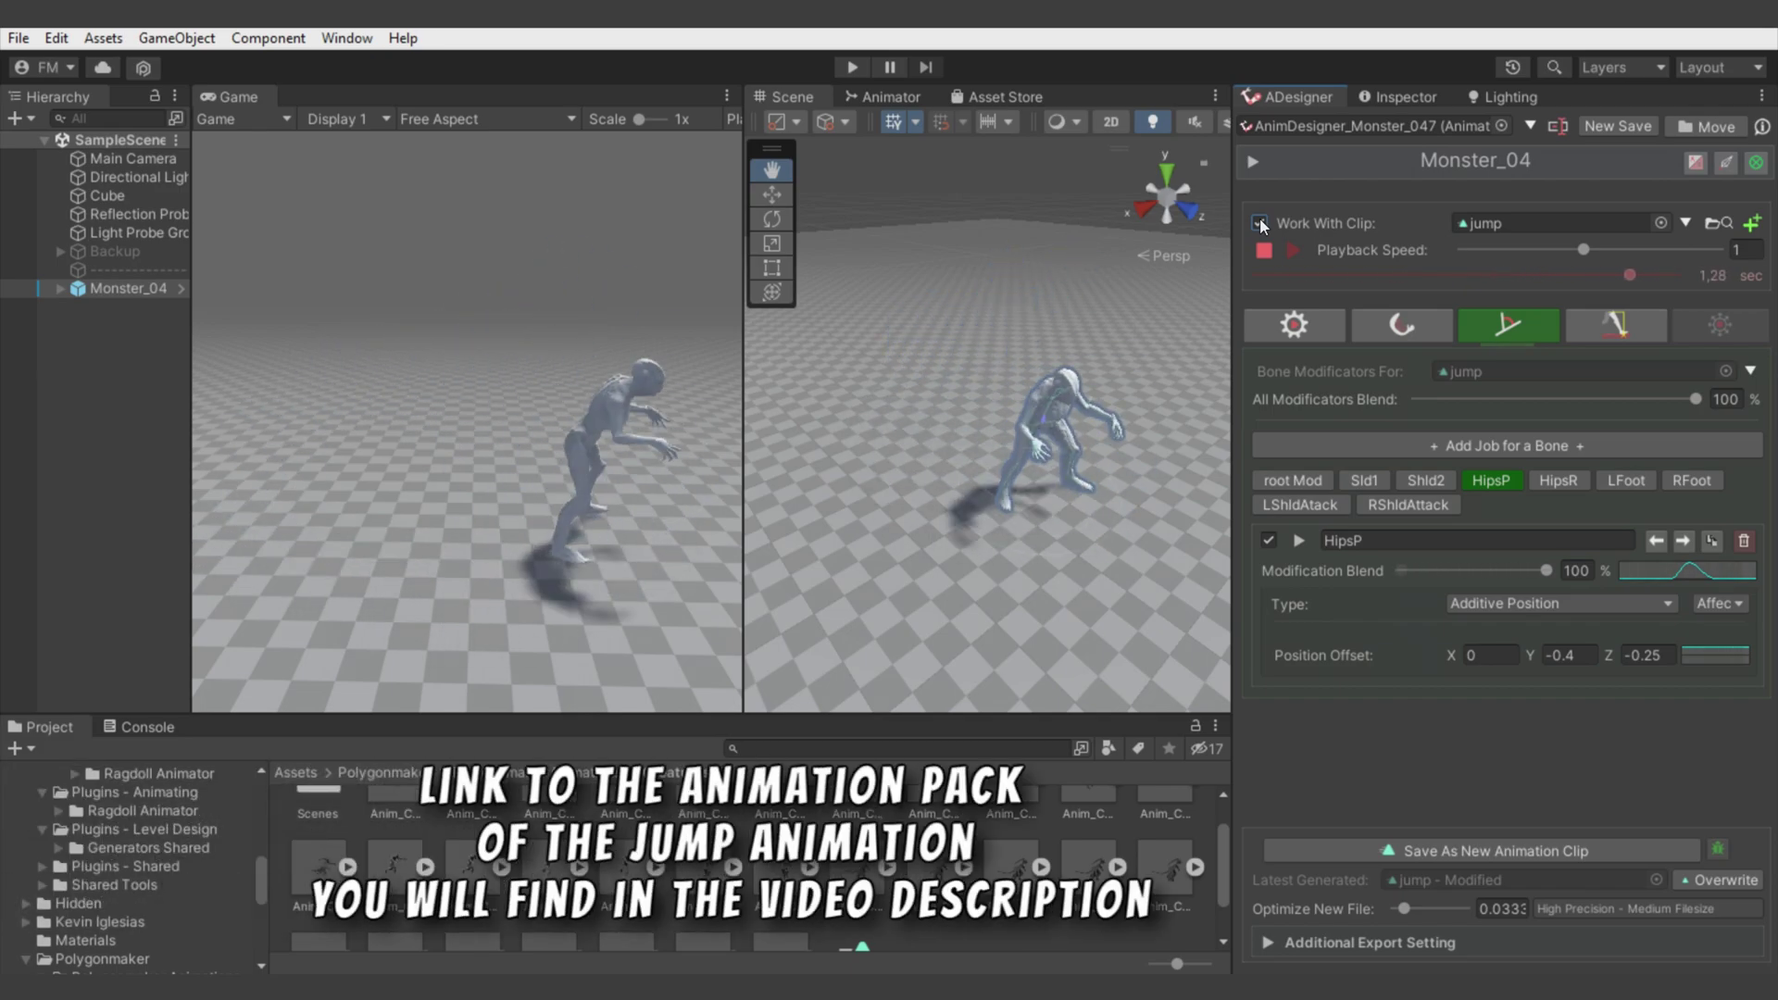
{"action": "left_click", "coordinate": [1417, 102]}
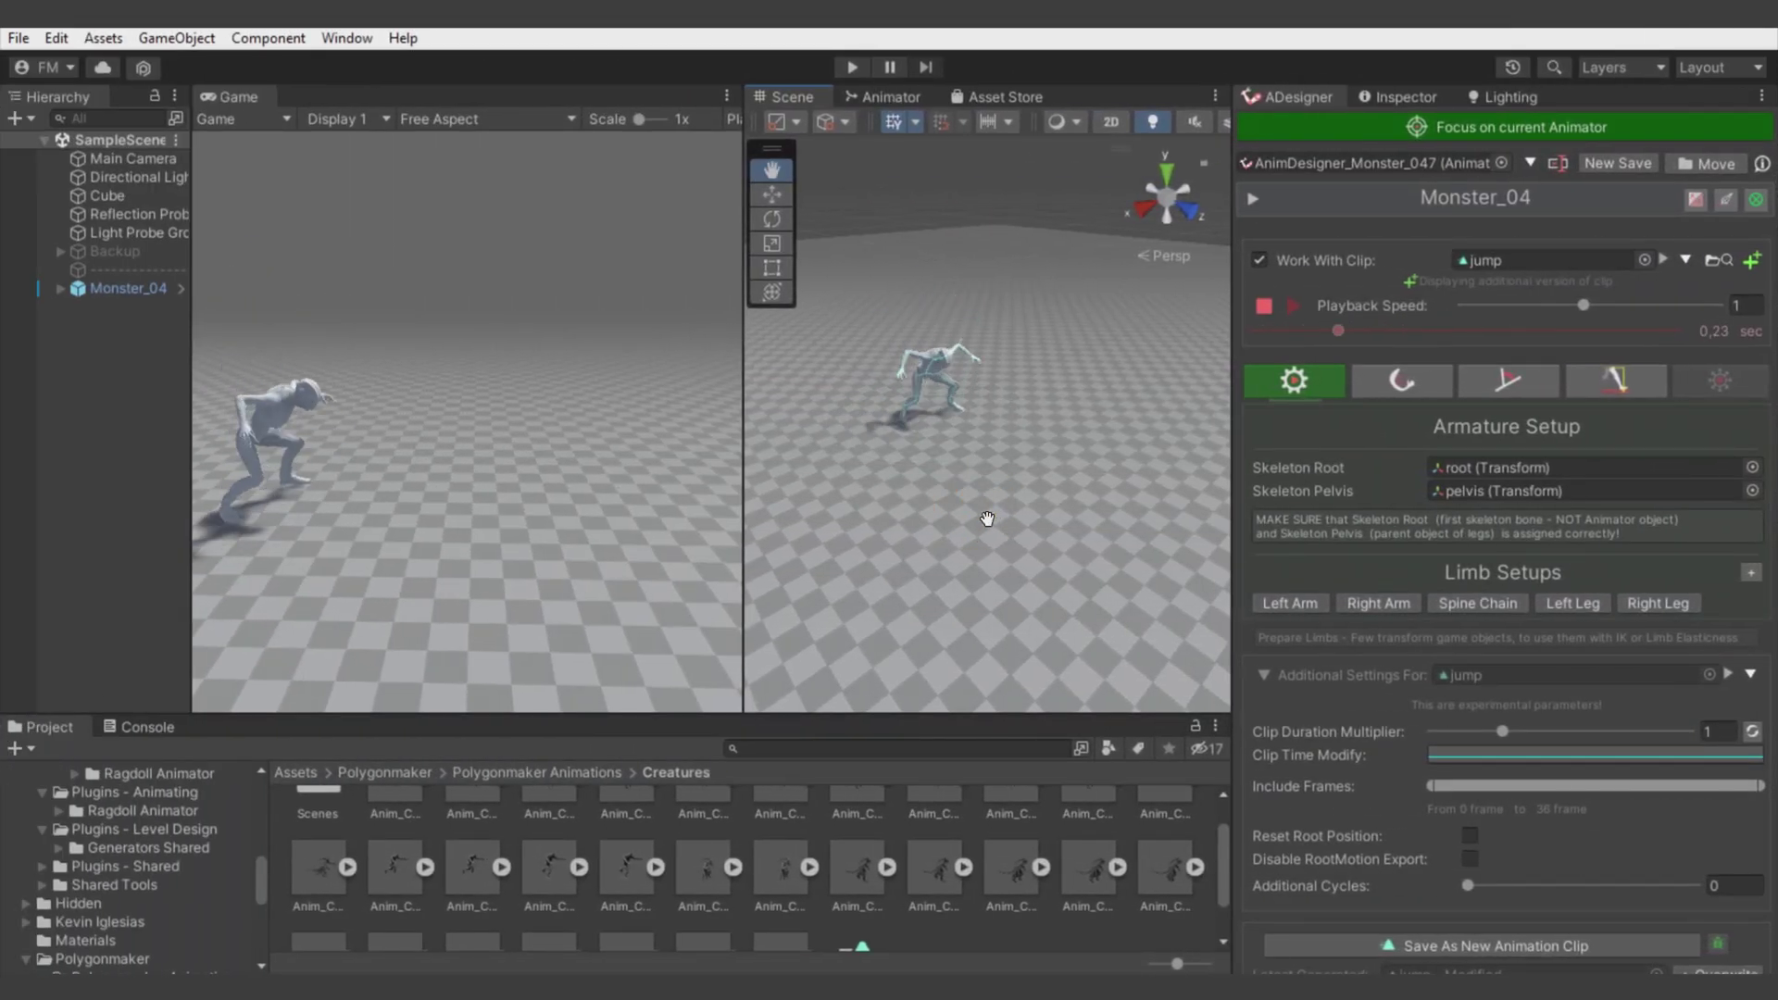
Stretch the jump clip to 44 frames with a Clip Duration Multiplier of 1.2.
{"action": "mouse_move", "coordinate": [987, 519]}
{"action": "left_mouse_down", "text": "alt"}
{"action": "mouse_move", "coordinate": [953, 516]}
{"action": "mouse_move", "coordinate": [1002, 502]}
{"action": "left_mouse_up", "text": "alt"}
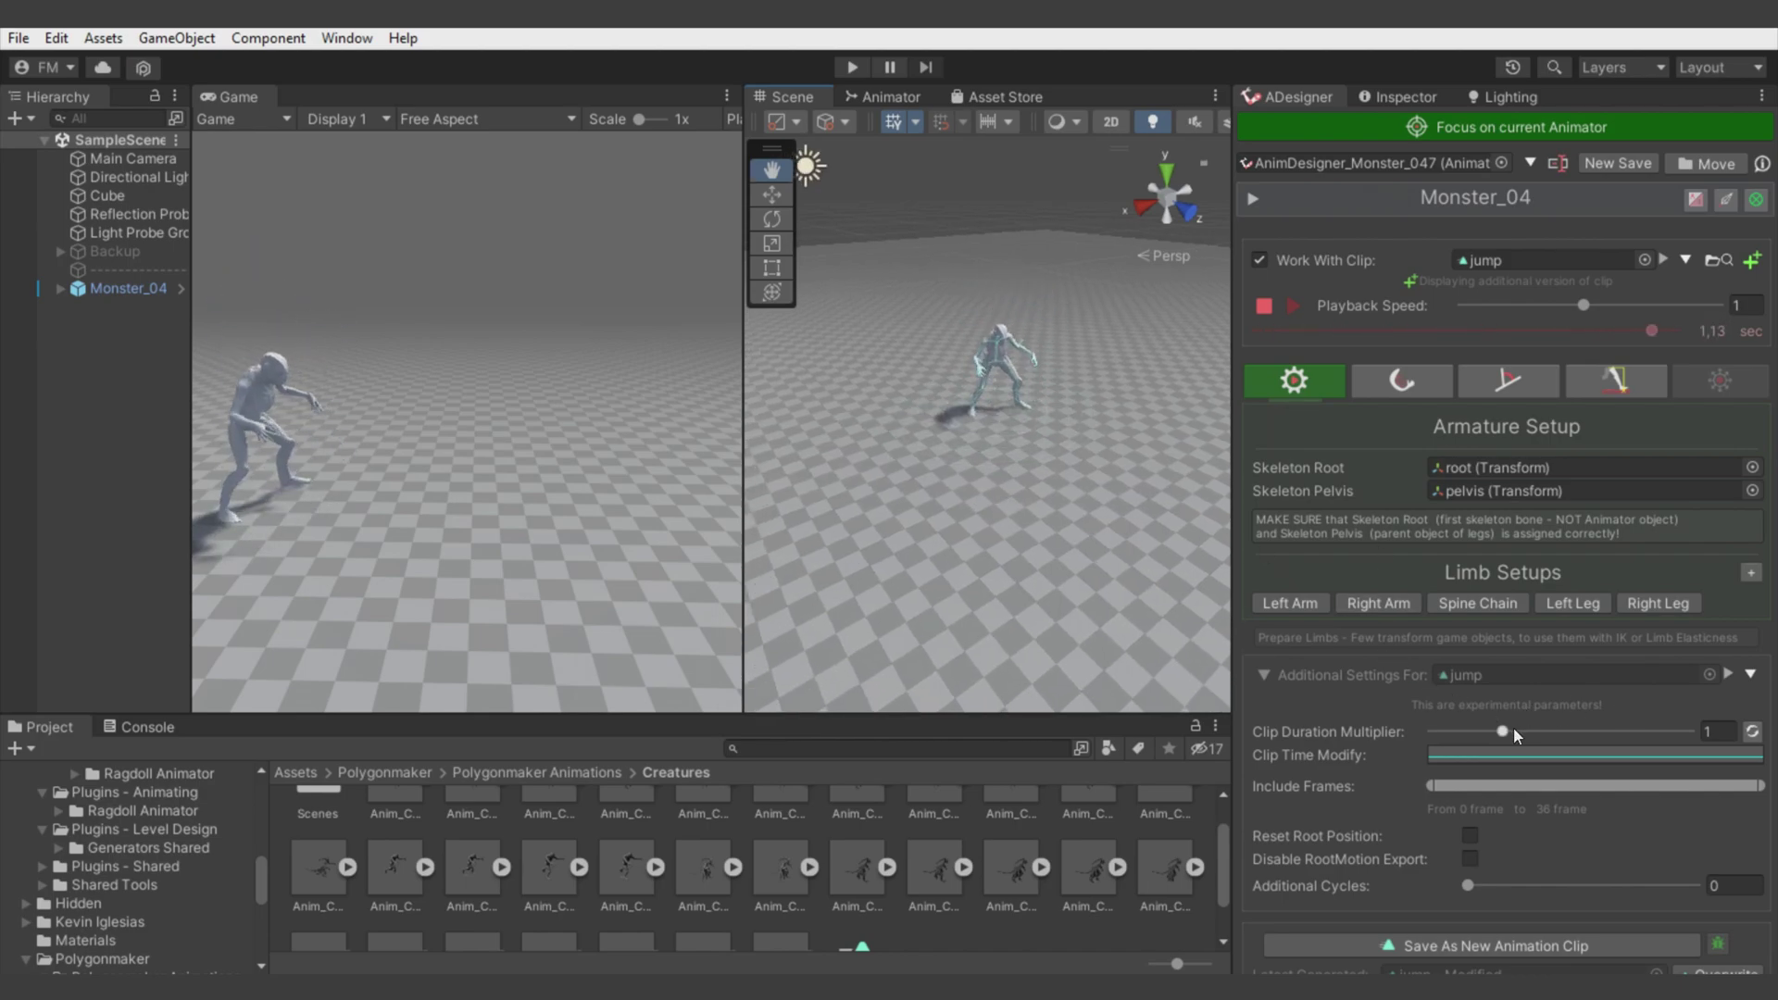
{"action": "left_click_drag", "start_coordinate": [1510, 731], "coordinate": [1559, 733]}
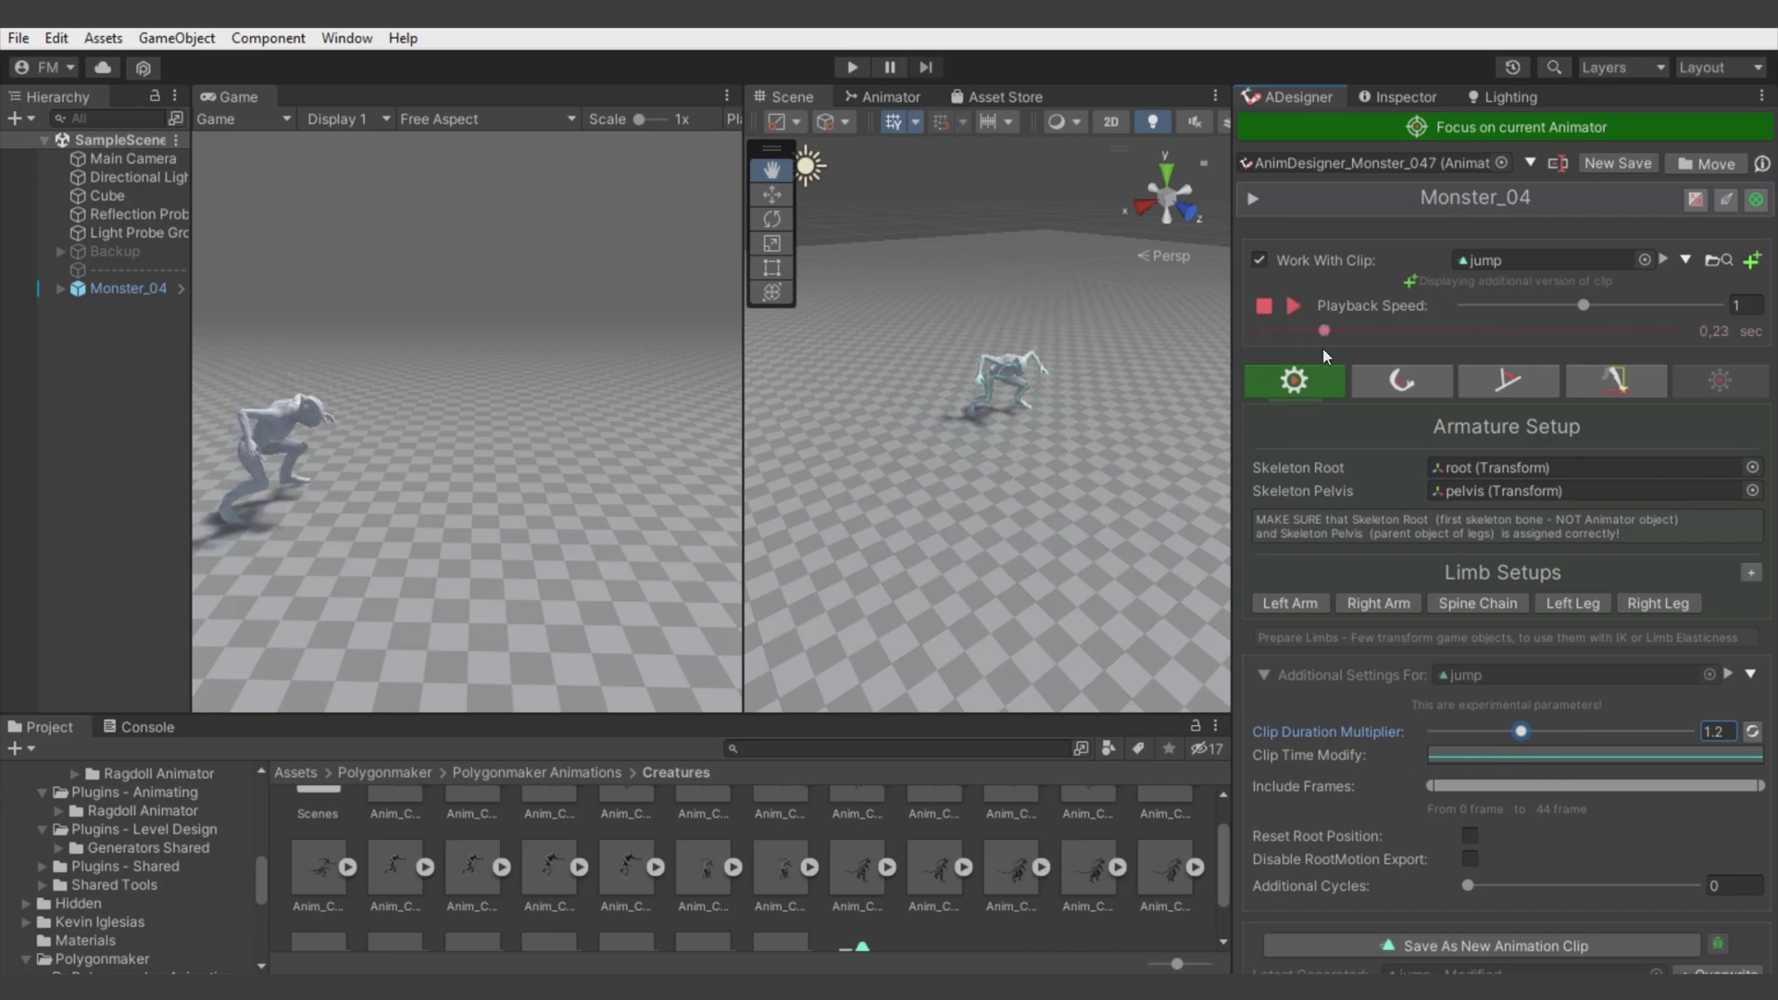
Add a key near 0.2 on the Clip Time Modify curve, pull it down, and preview the jump.
{"action": "left_click", "coordinate": [1519, 756]}
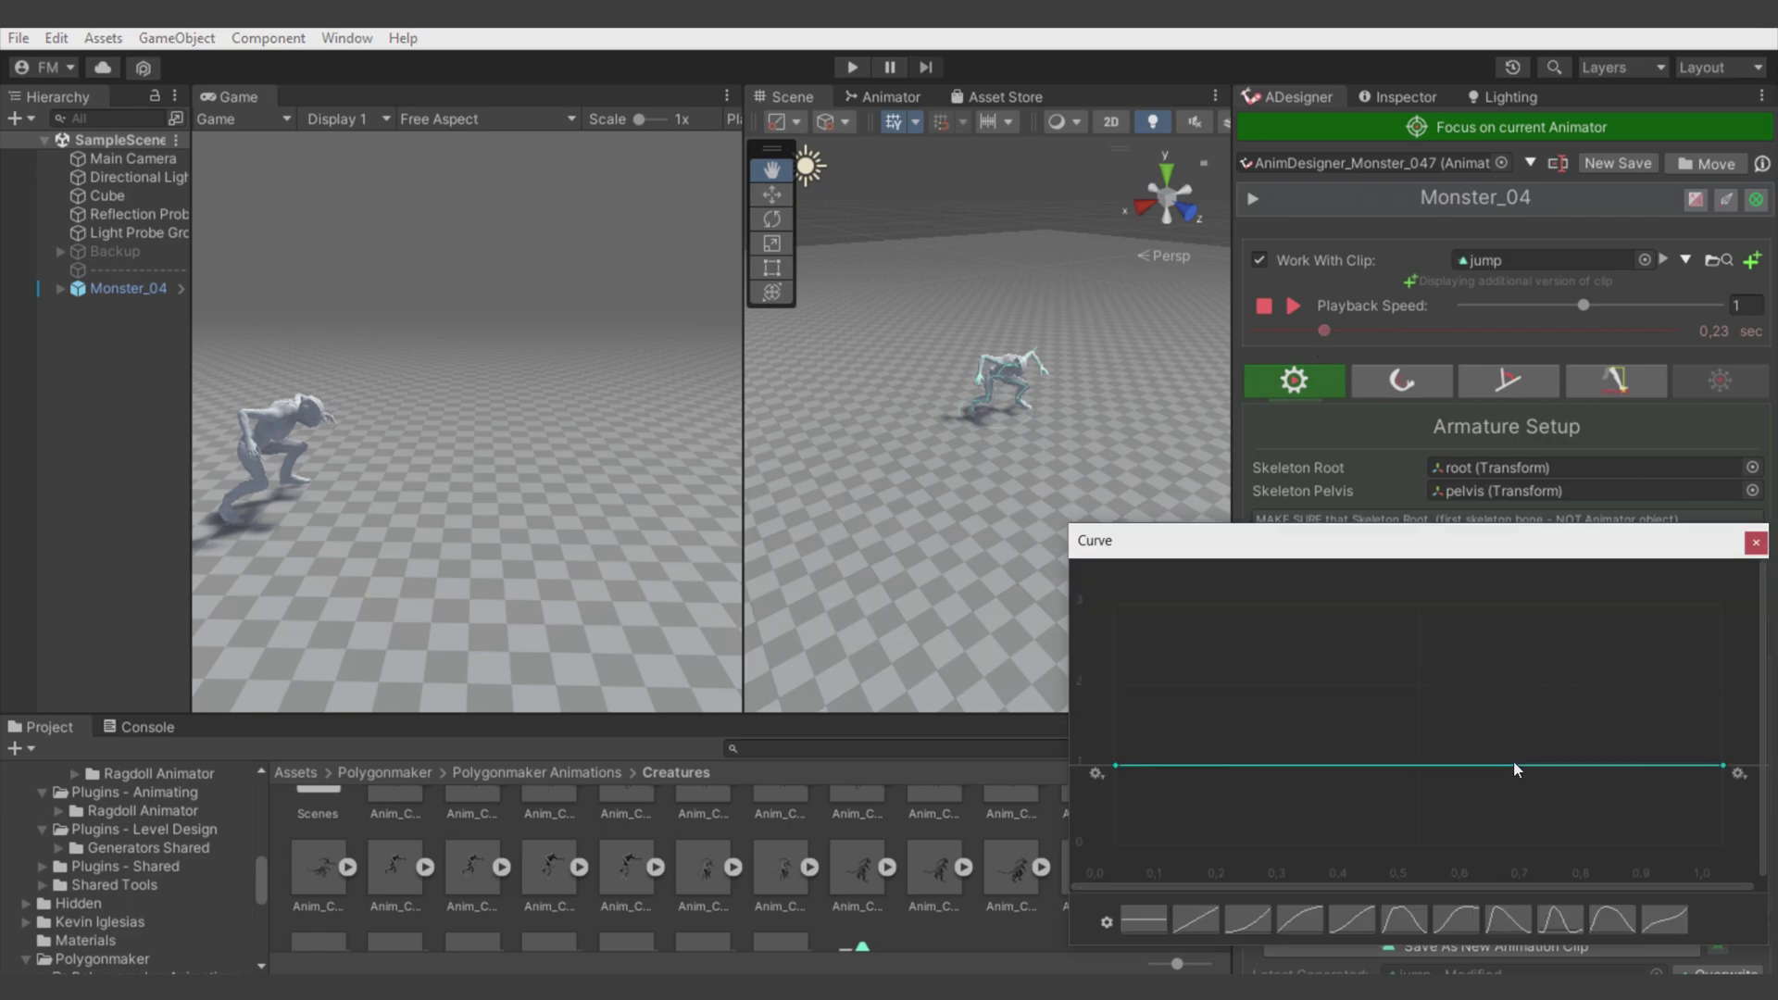
{"action": "double_click", "coordinate": [1230, 765]}
{"action": "left_click_drag", "start_coordinate": [1230, 765], "coordinate": [1220, 807]}
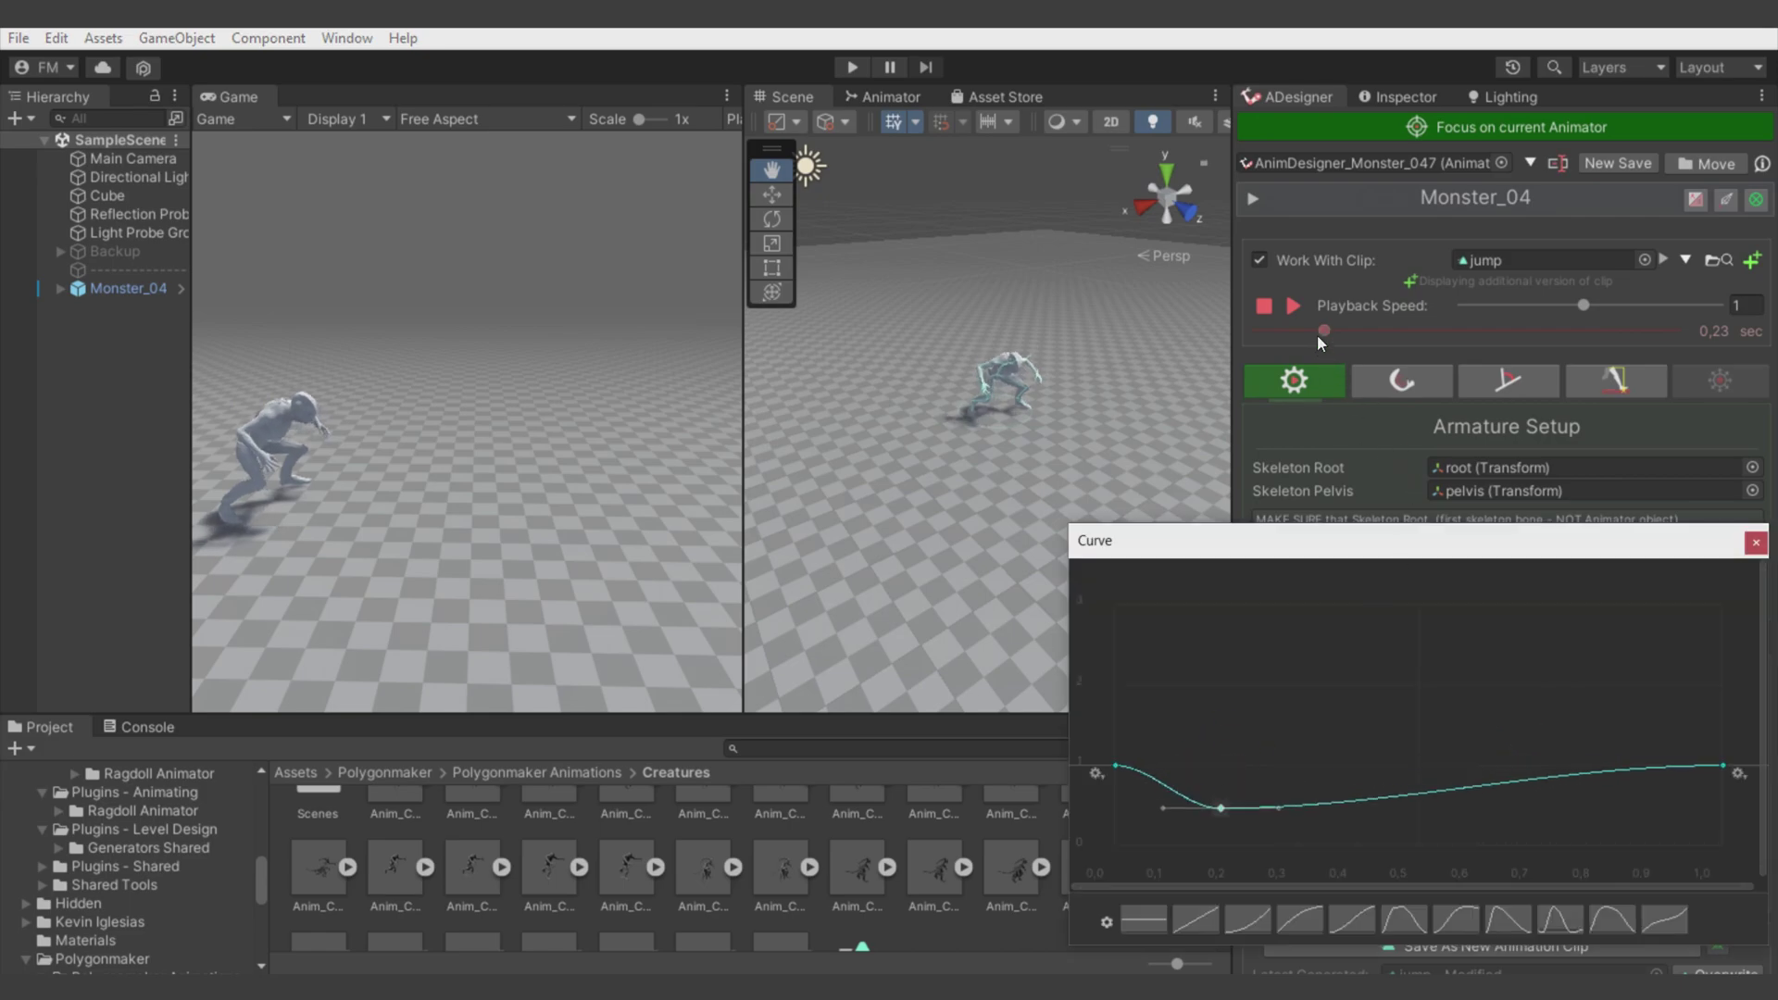
{"action": "left_click", "coordinate": [1235, 335]}
{"action": "left_click", "coordinate": [1295, 309]}
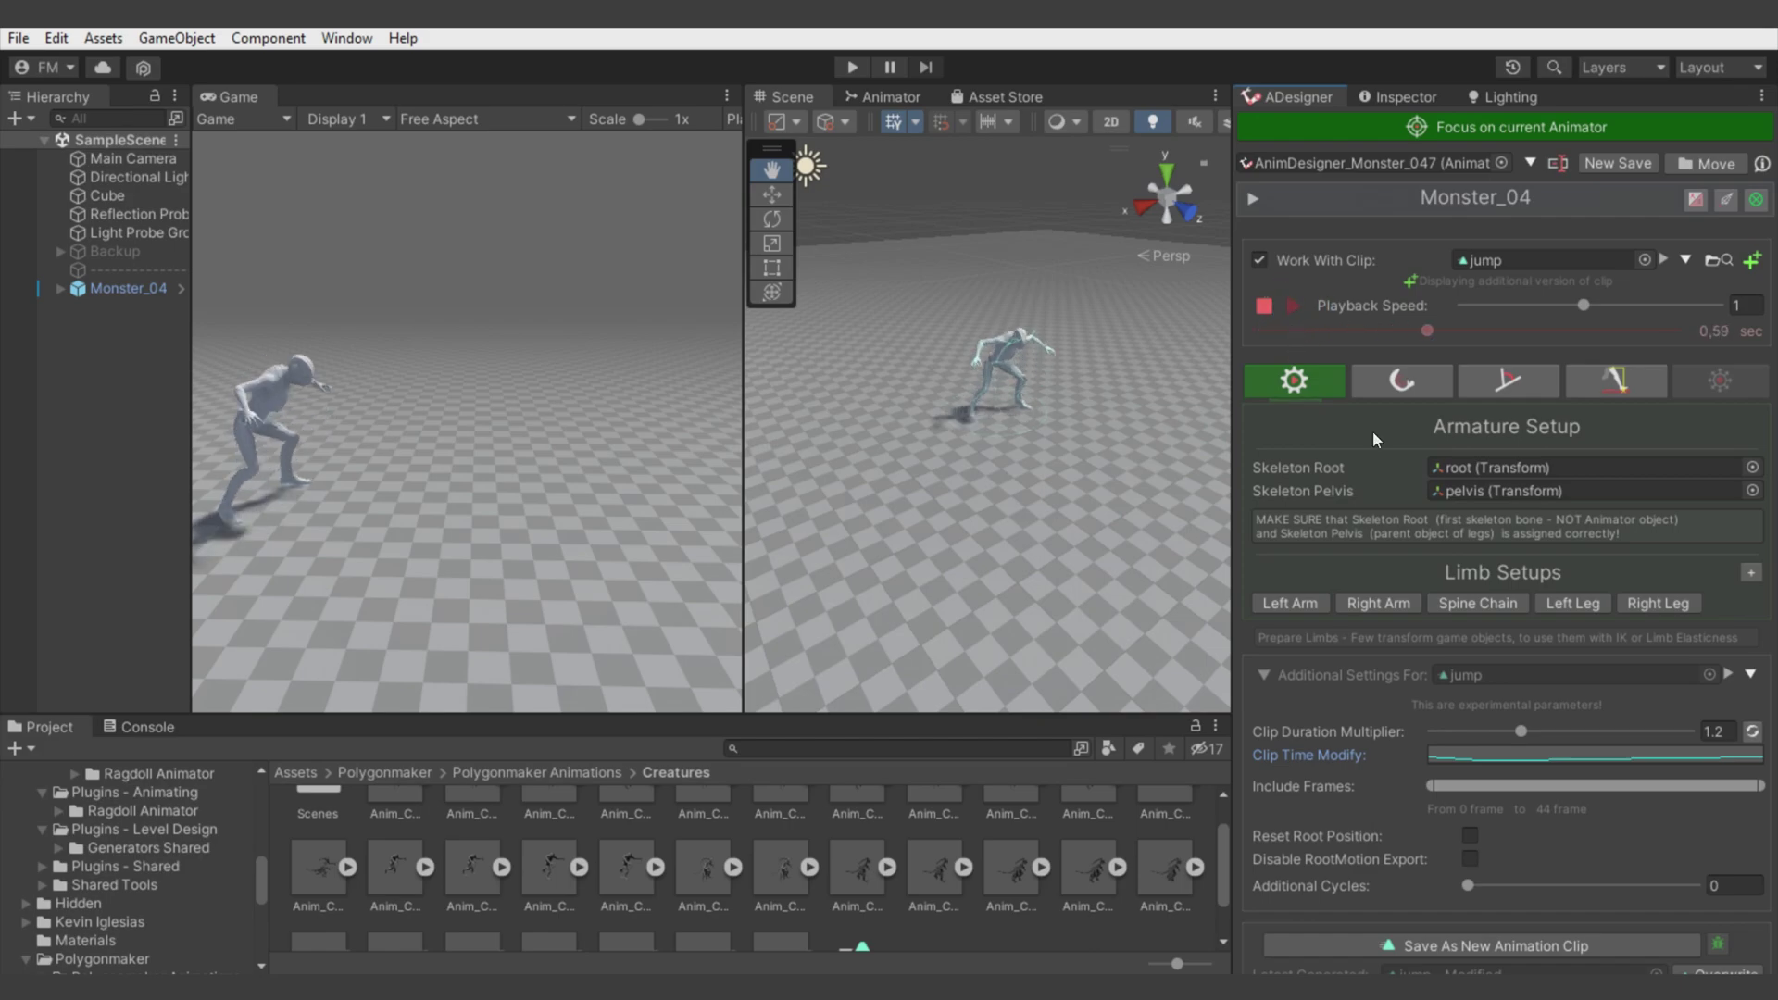
Raise the neighbouring time-curve keys so the curve eases back to full, then replay.
{"action": "left_click", "coordinate": [1553, 766]}
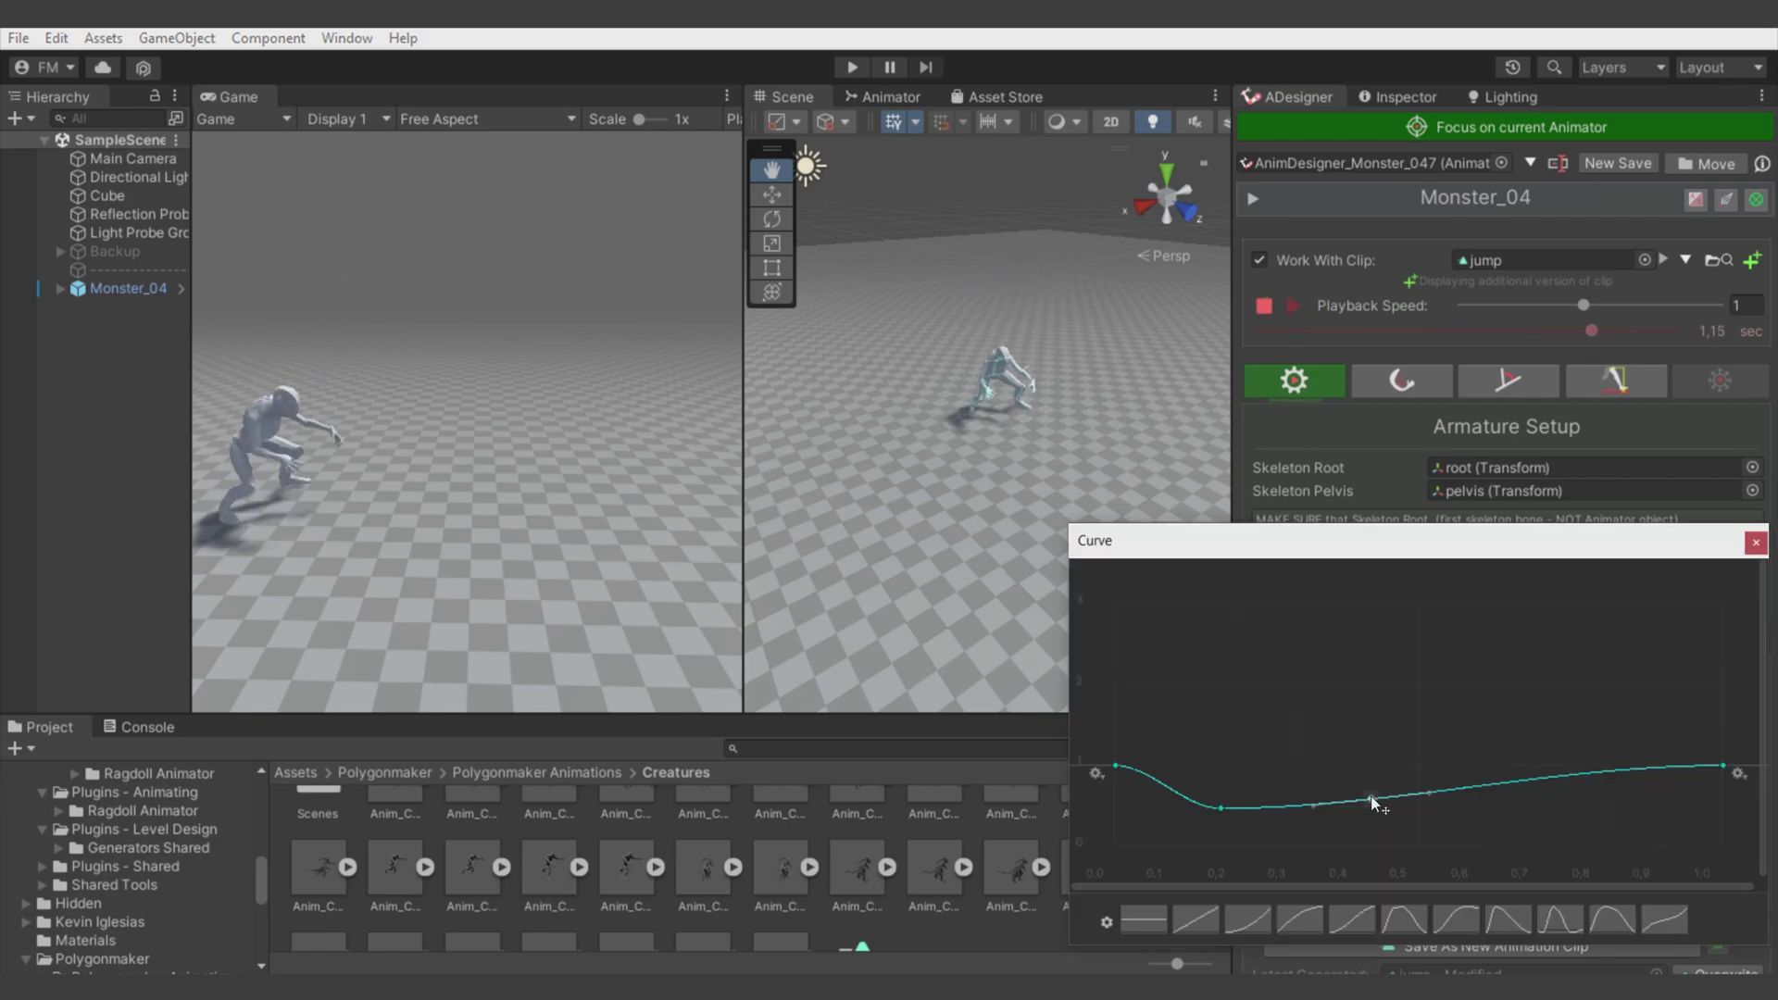
{"action": "left_click_drag", "start_coordinate": [1363, 778], "coordinate": [1365, 774]}
{"action": "left_click", "coordinate": [1410, 770]}
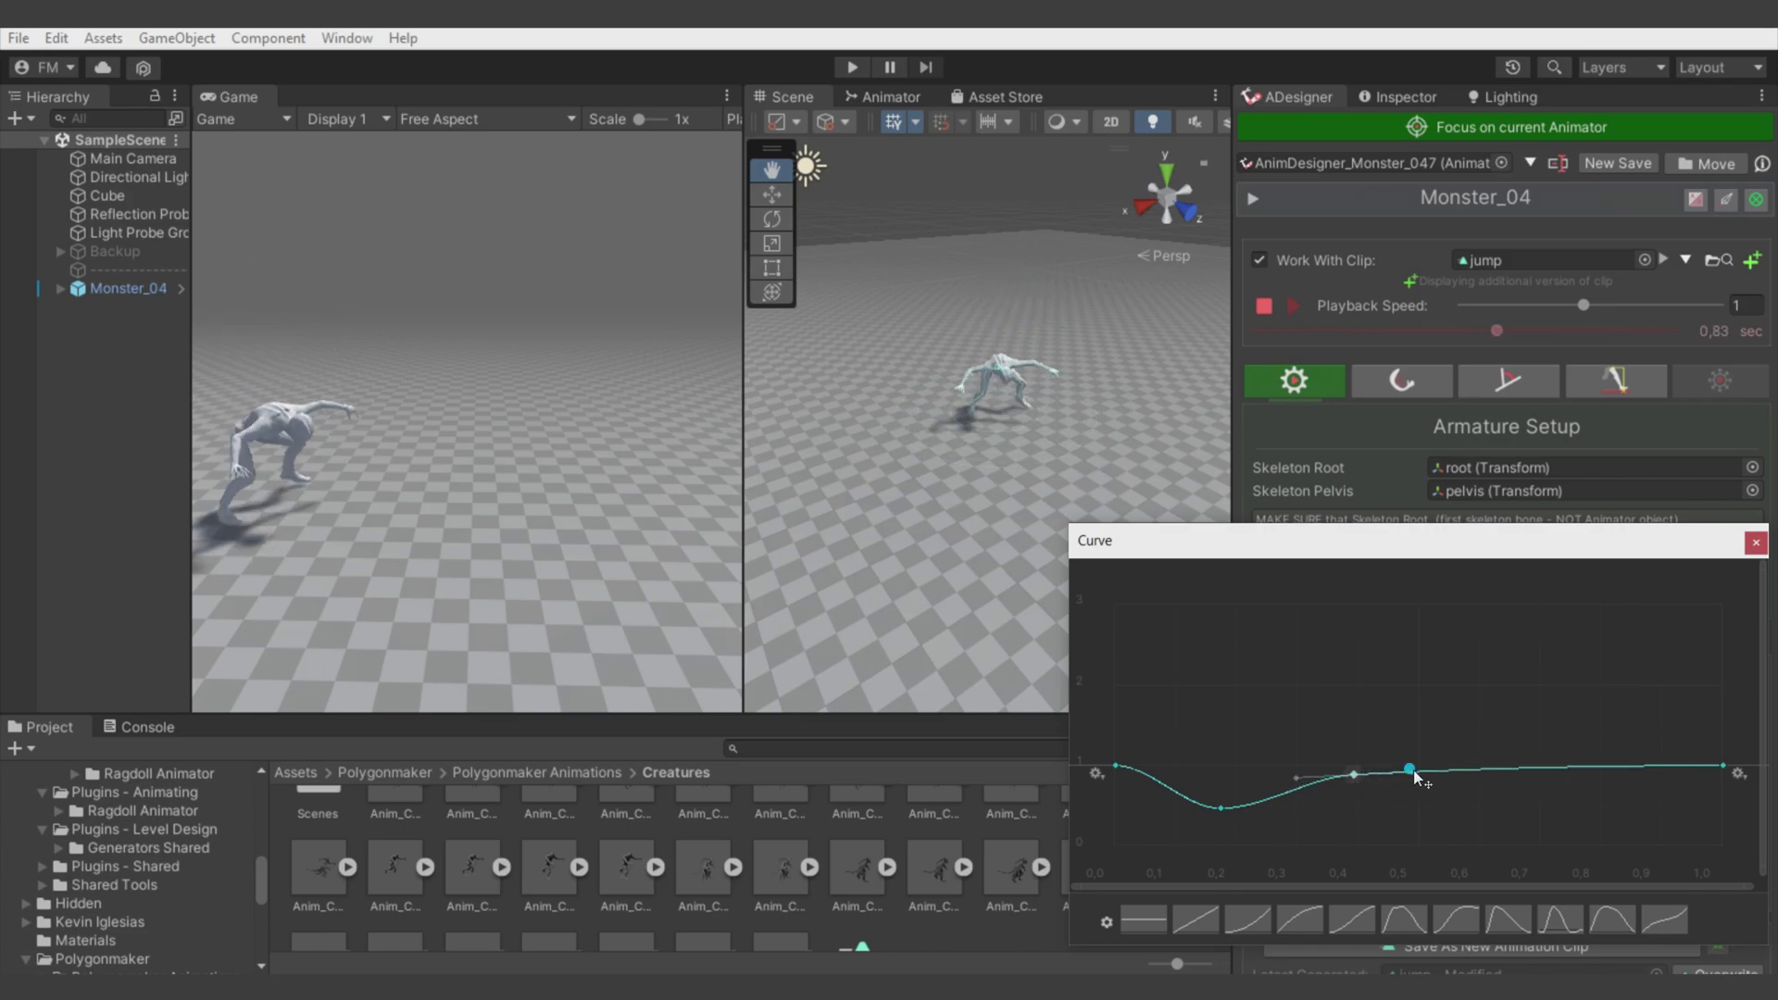
{"action": "left_click_drag", "start_coordinate": [1358, 773], "coordinate": [1360, 768]}
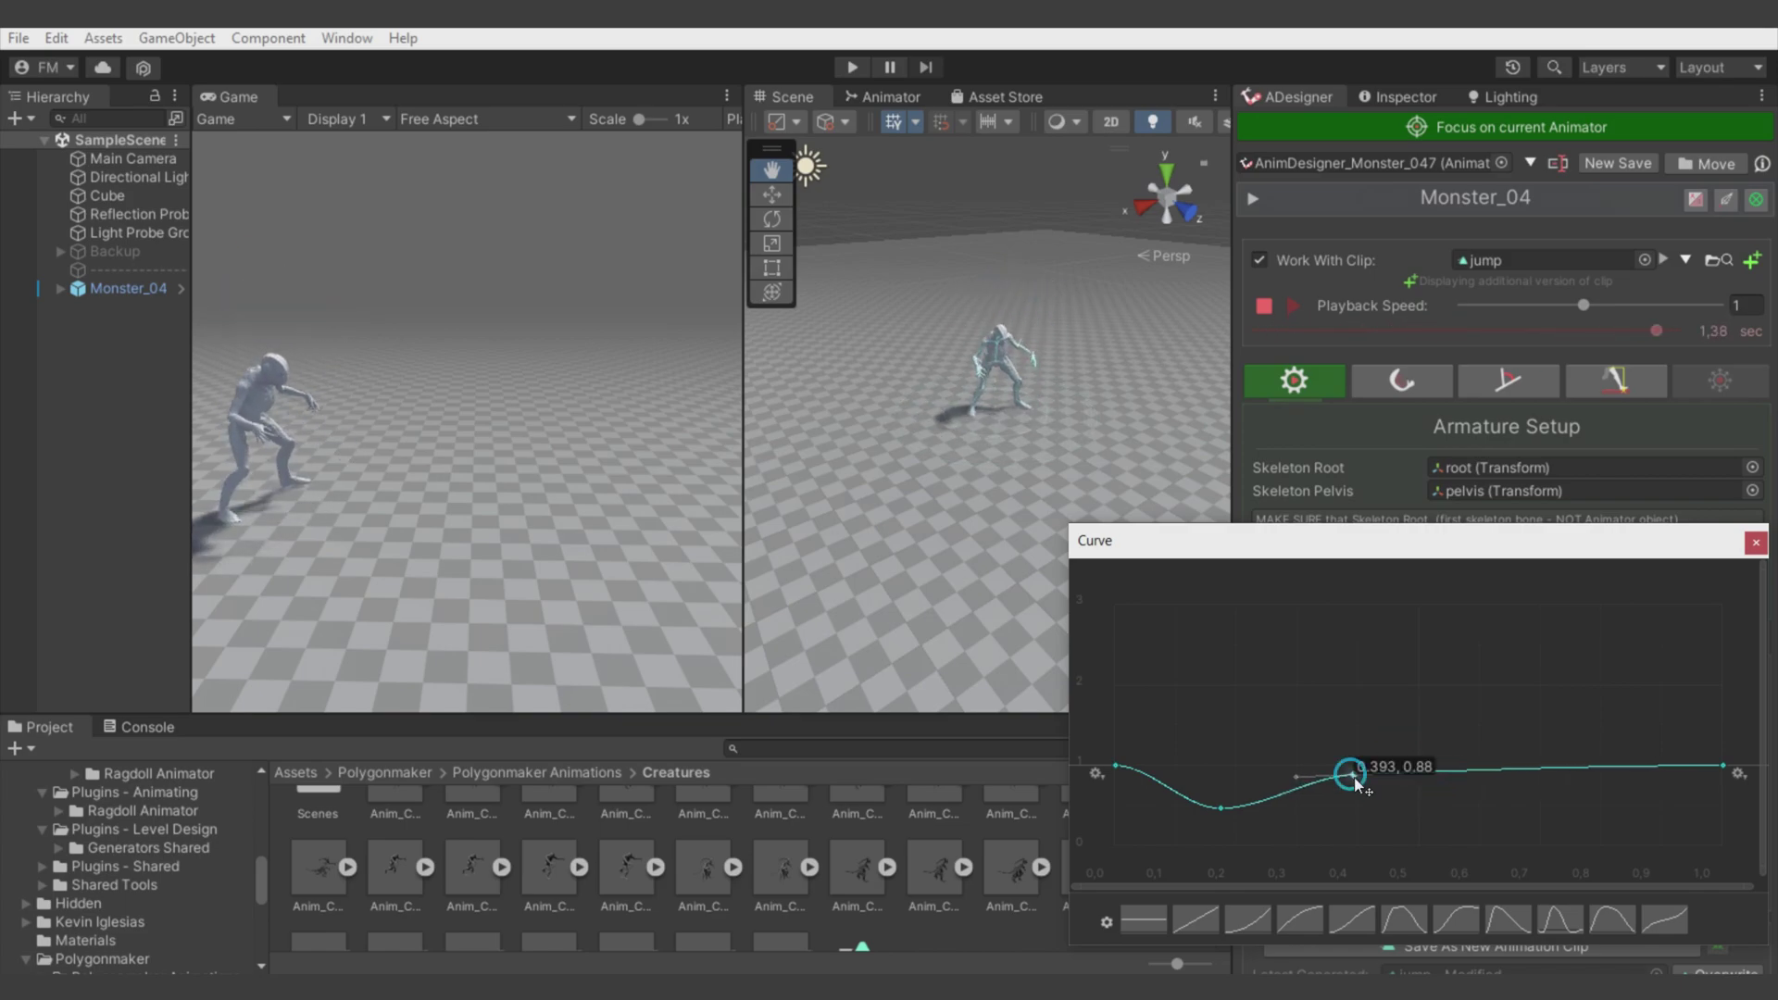
{"action": "left_click", "coordinate": [1273, 308]}
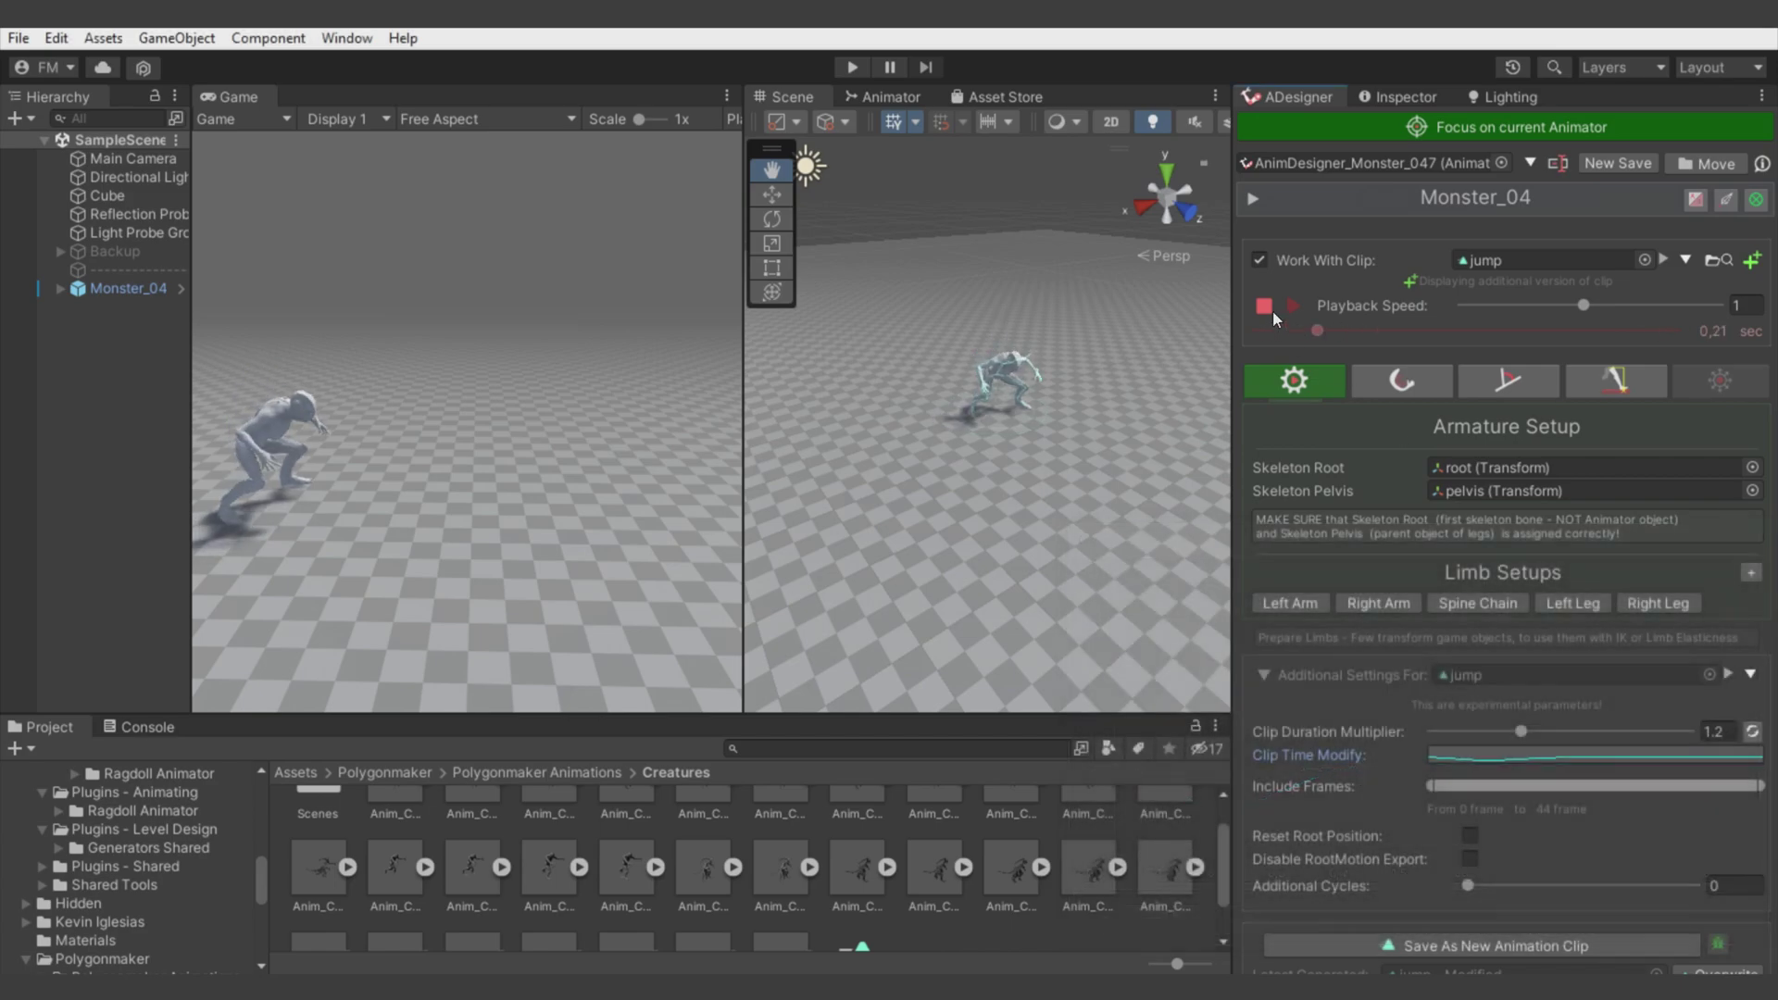
Enable limb elasticity for the Left Arm and Right Arm.
{"action": "left_click", "coordinate": [1415, 385]}
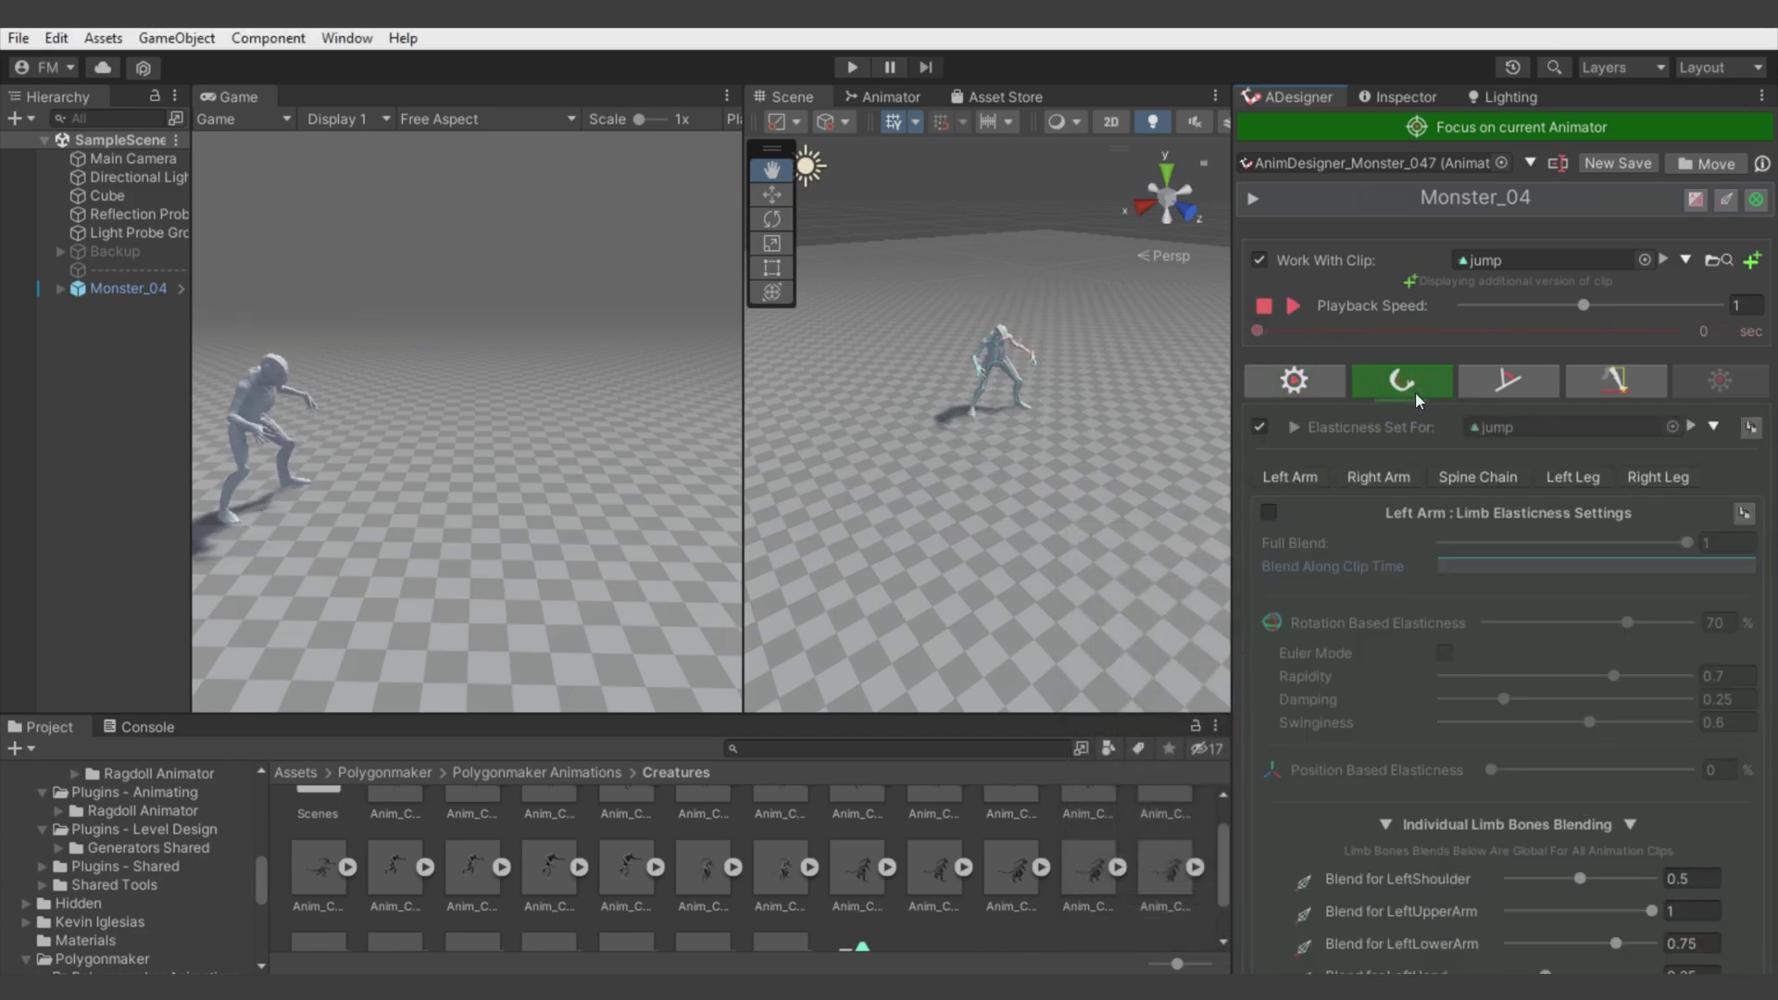
{"action": "left_click", "coordinate": [1268, 512]}
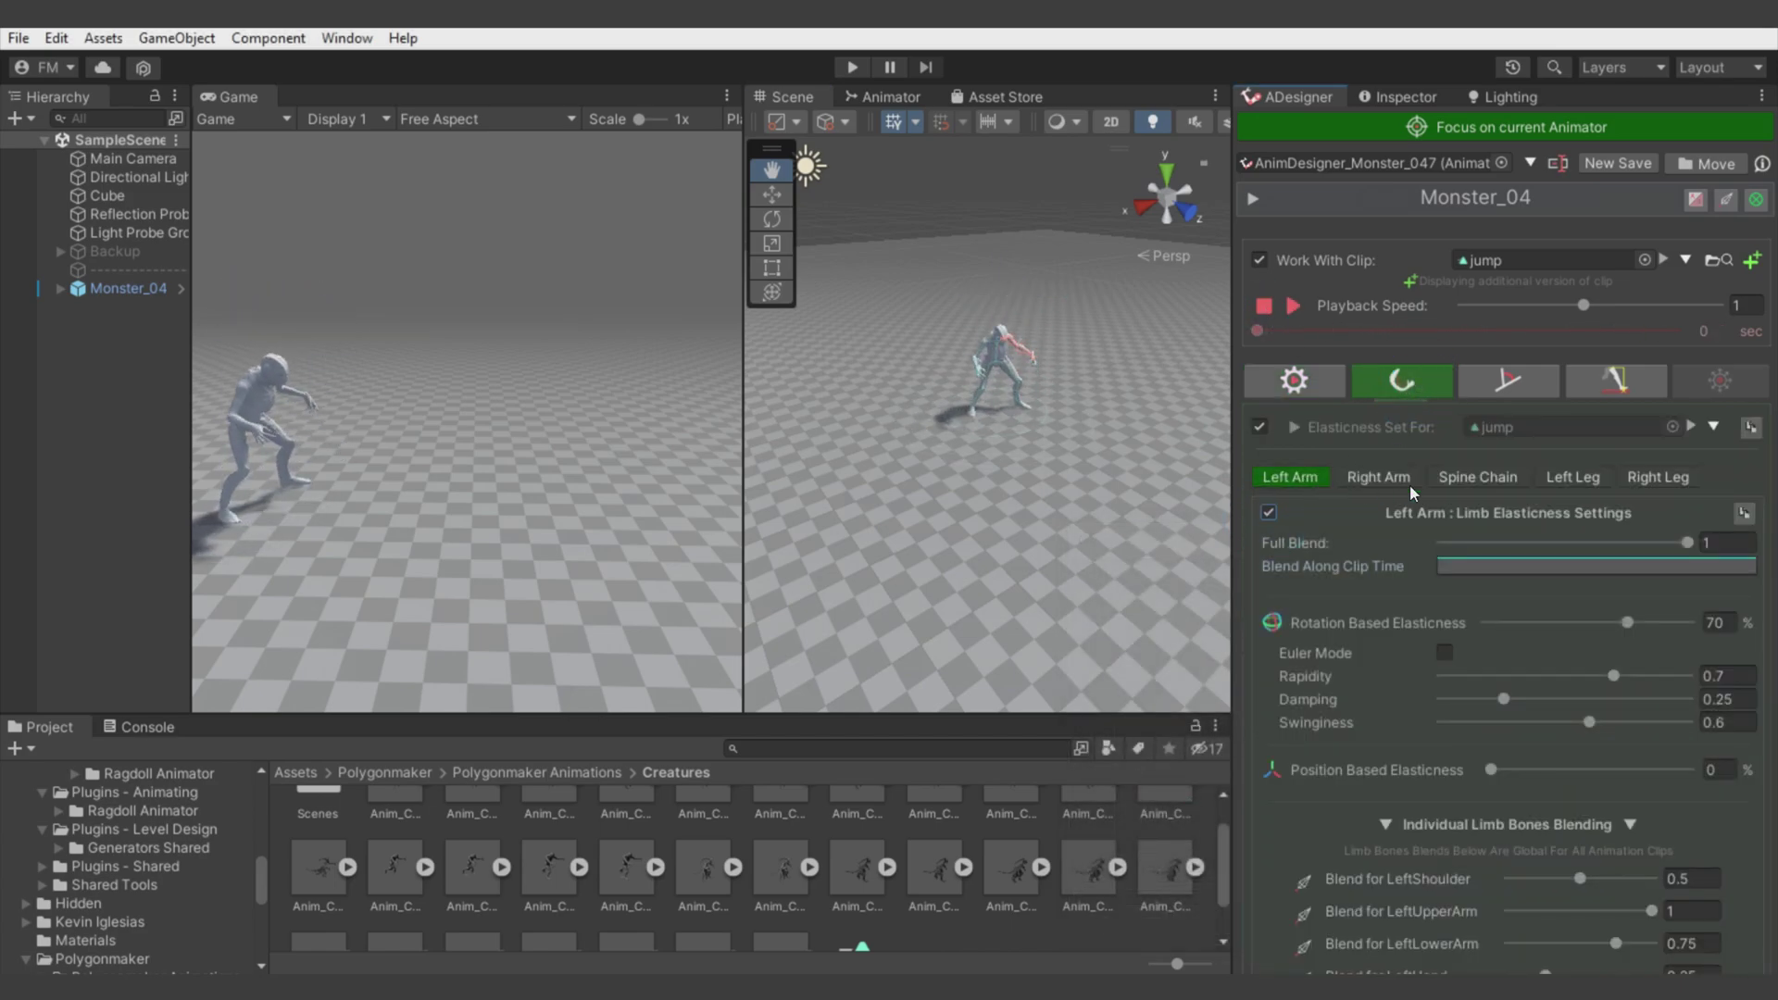
{"action": "left_click", "coordinate": [1379, 477]}
{"action": "left_click", "coordinate": [1268, 512]}
Review the Spine Chain and arm elasticity settings while scrubbing the preview to mid-jump.
{"action": "left_click", "coordinate": [1474, 478]}
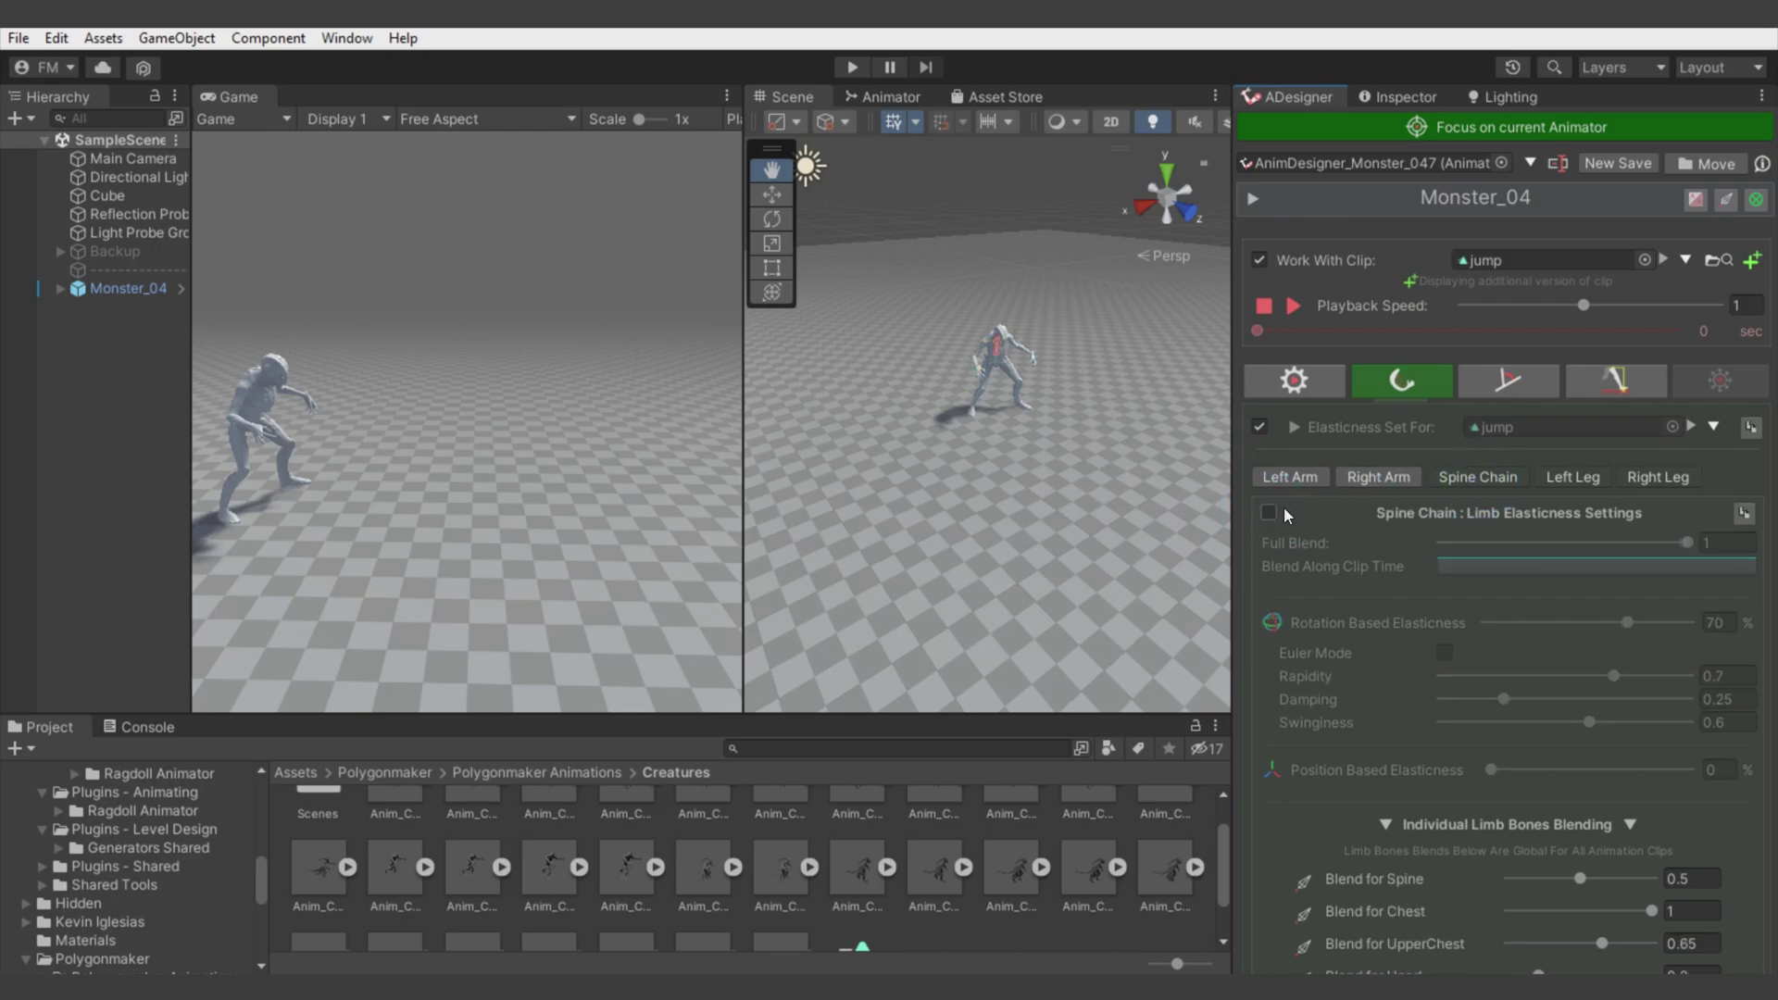
{"action": "left_click", "coordinate": [1398, 477]}
{"action": "left_click", "coordinate": [1298, 479]}
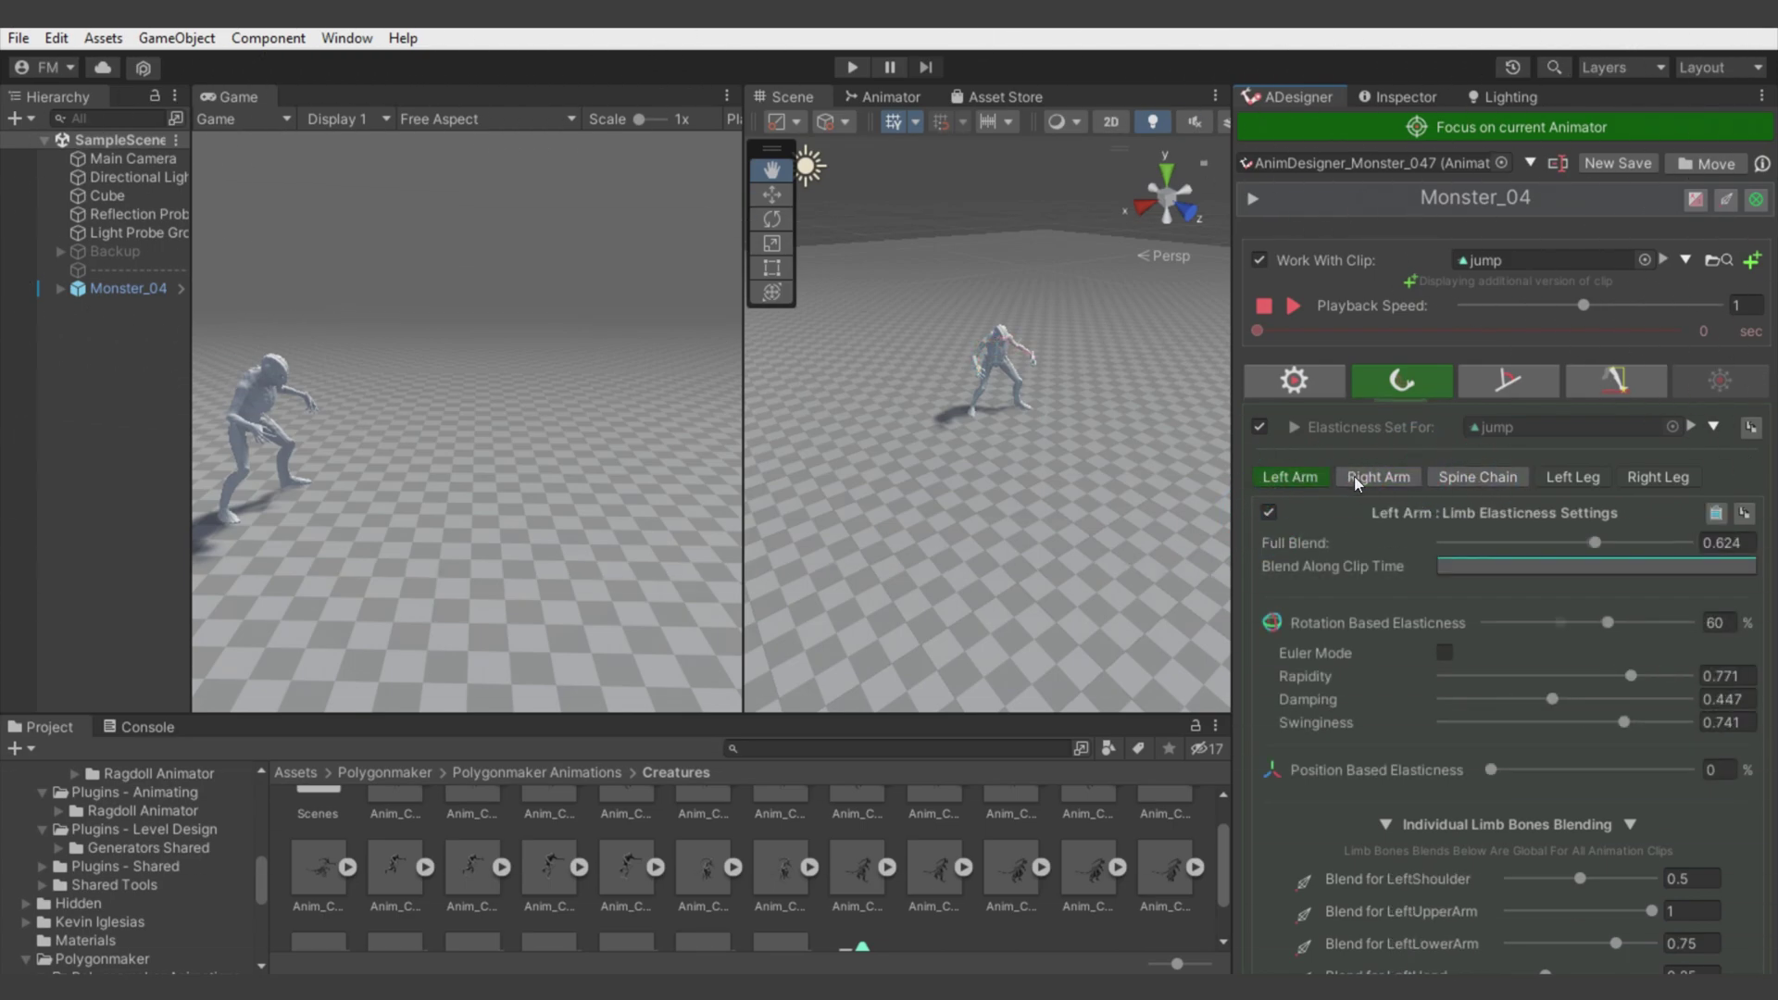
{"action": "left_click", "coordinate": [1380, 476]}
{"action": "left_click", "coordinate": [1476, 476]}
{"action": "mouse_move", "coordinate": [1302, 334]}
{"action": "left_mouse_down"}
{"action": "mouse_move", "coordinate": [1508, 337]}
{"action": "mouse_move", "coordinate": [1417, 354]}
{"action": "mouse_move", "coordinate": [1321, 335]}
{"action": "left_mouse_up"}
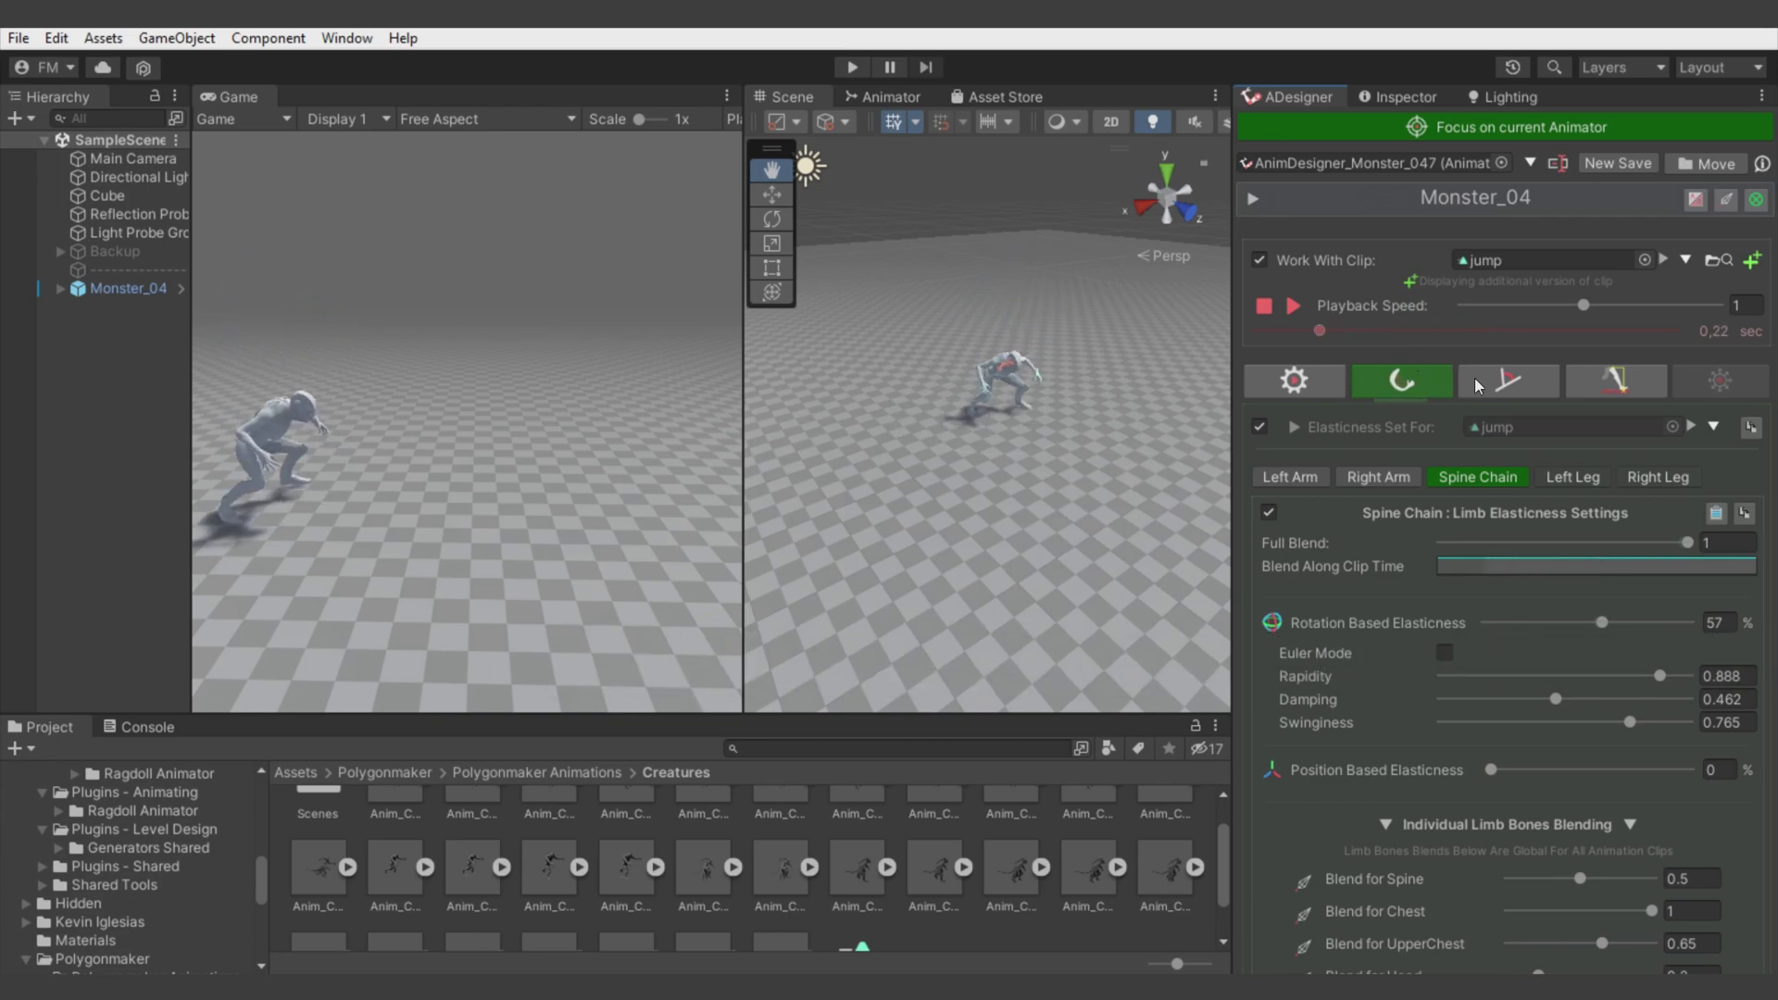
{"action": "left_click", "coordinate": [1508, 383]}
Add a root bone job as an additive position offset applied before all other jobs.
{"action": "left_click", "coordinate": [1441, 500]}
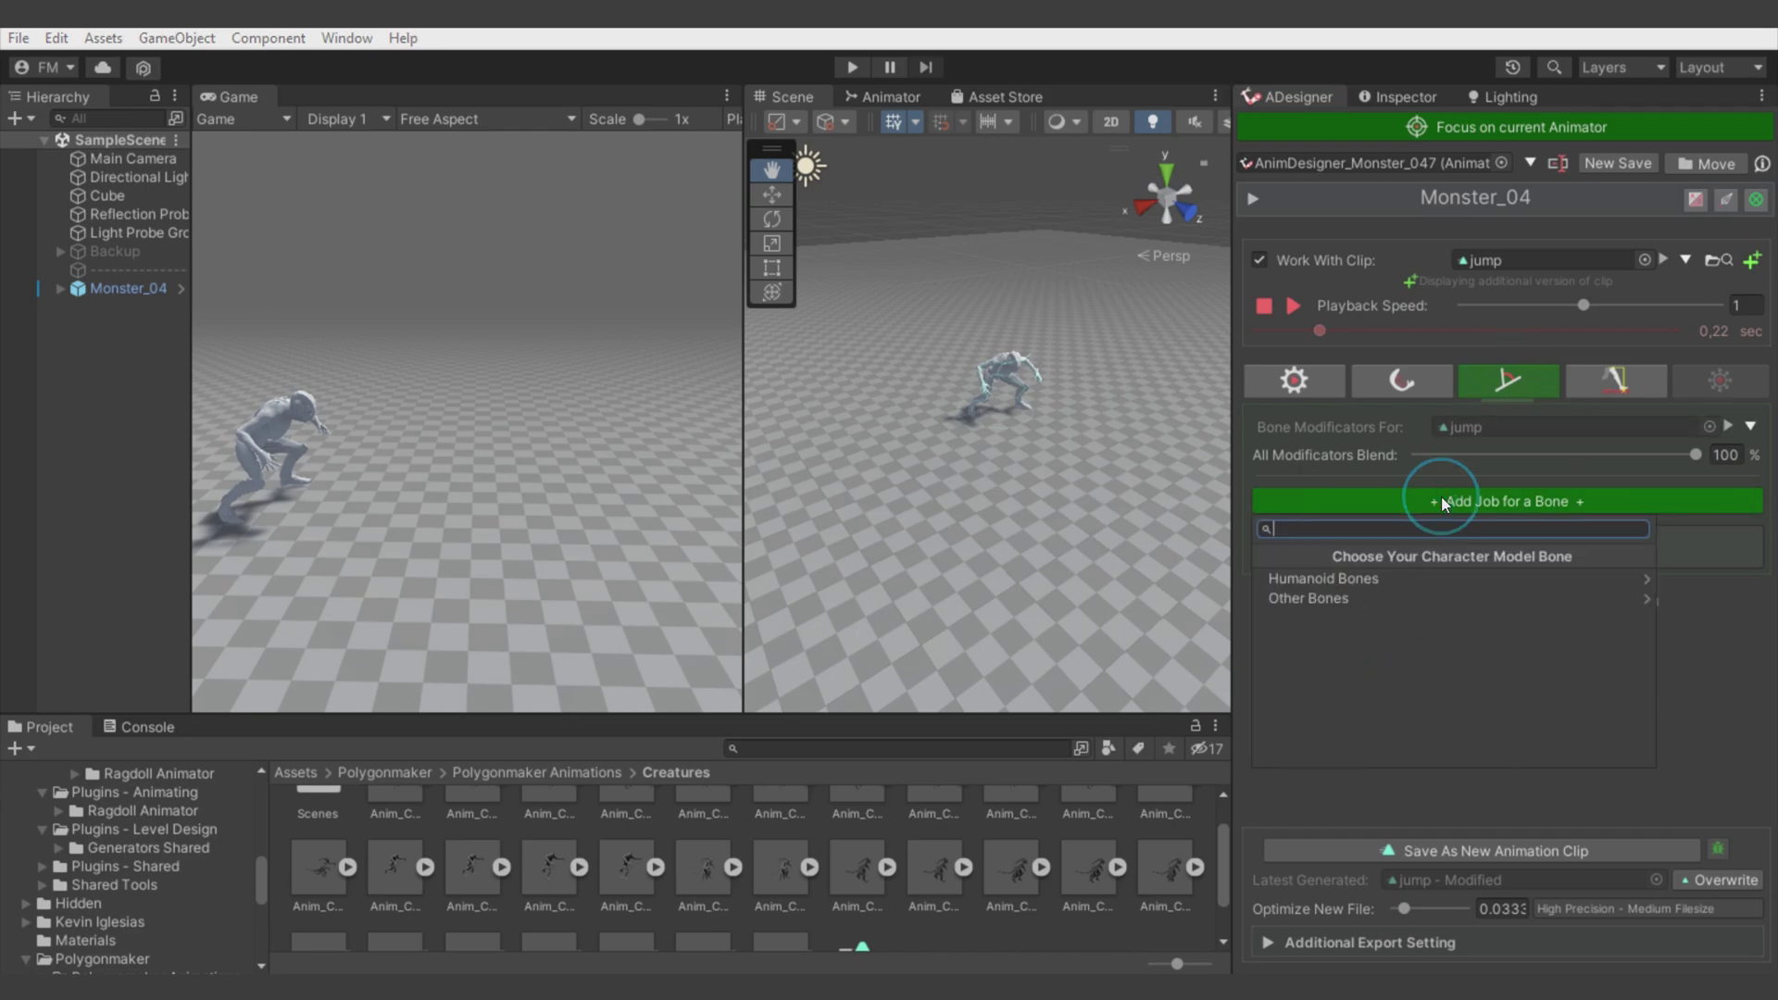
{"action": "type", "text": "roo"}
{"action": "key", "text": "Return"}
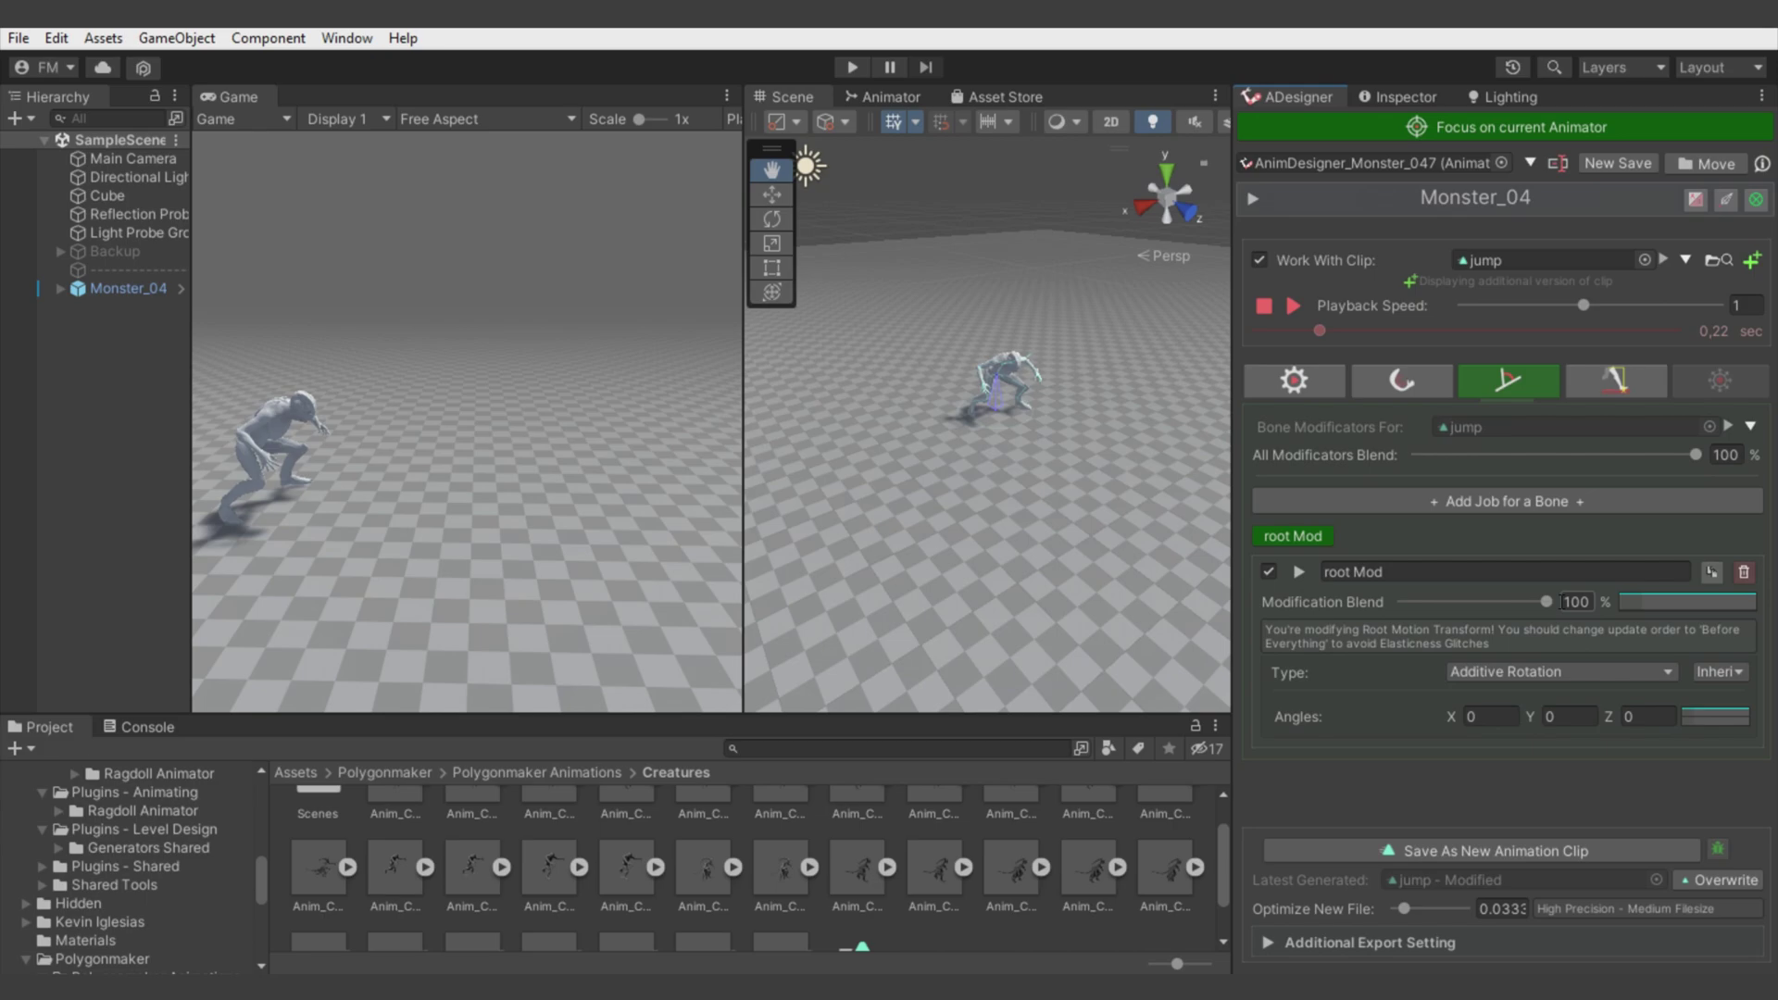
{"action": "left_click", "coordinate": [1579, 671]}
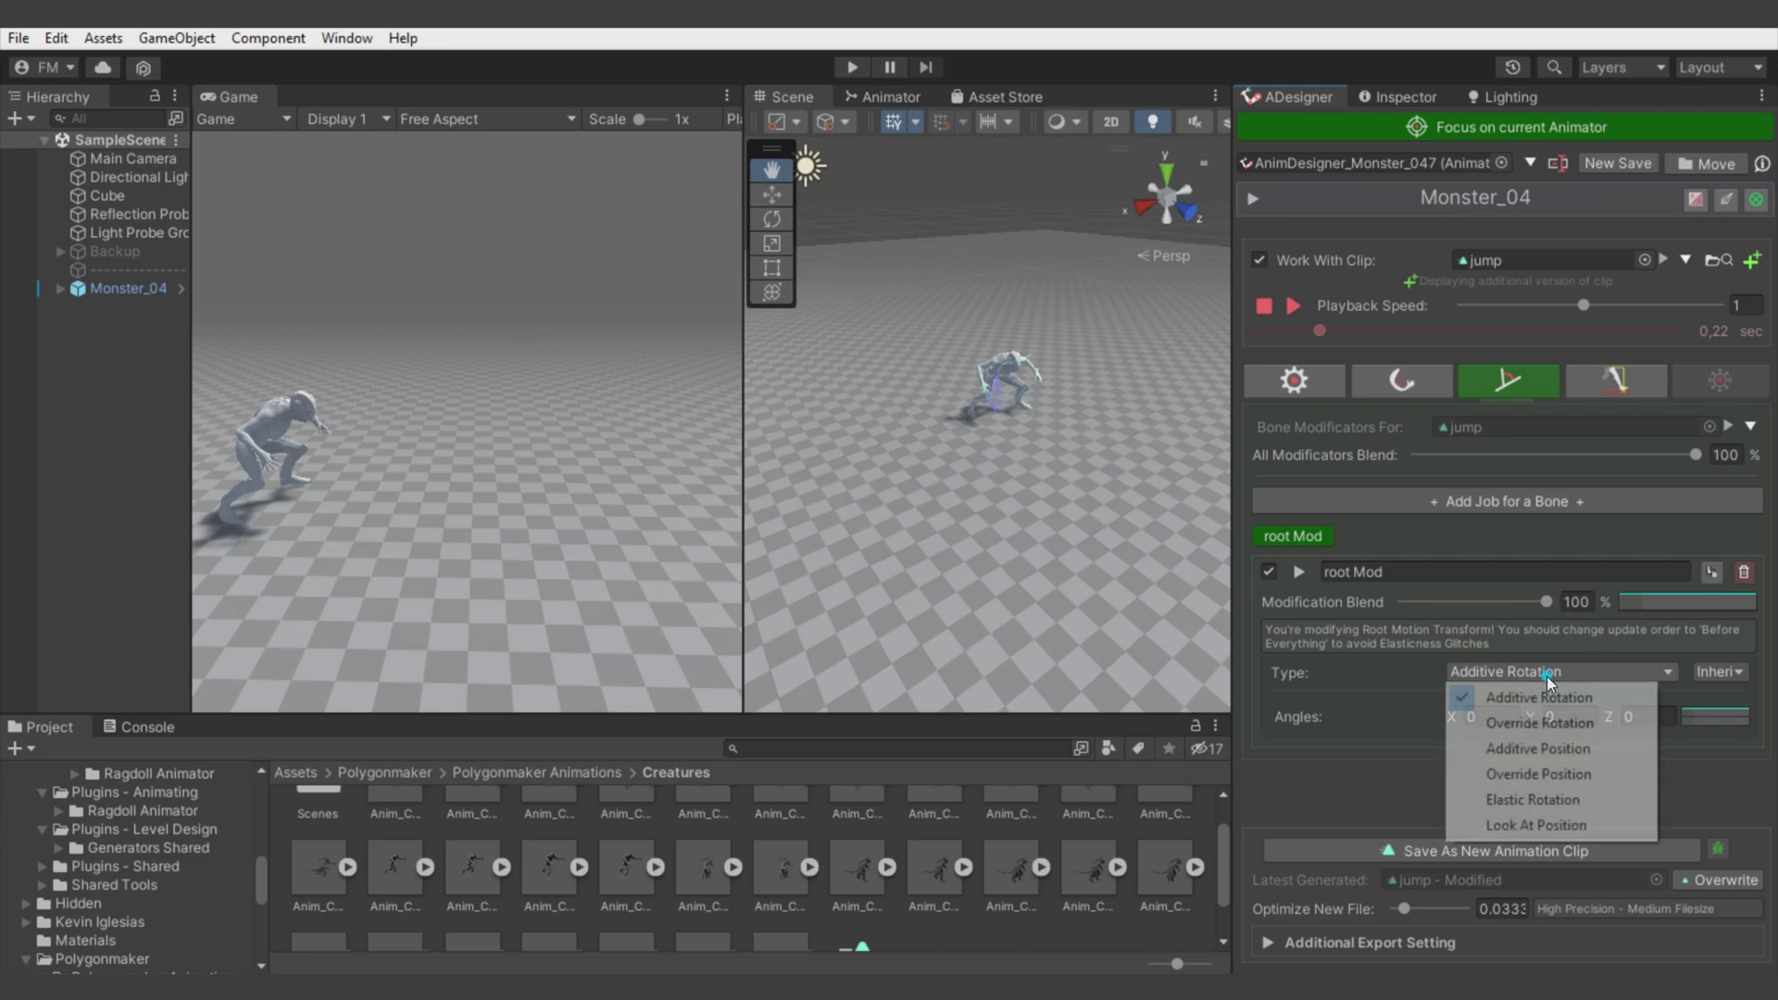
{"action": "left_click", "coordinate": [1538, 739]}
{"action": "left_click", "coordinate": [1702, 670]}
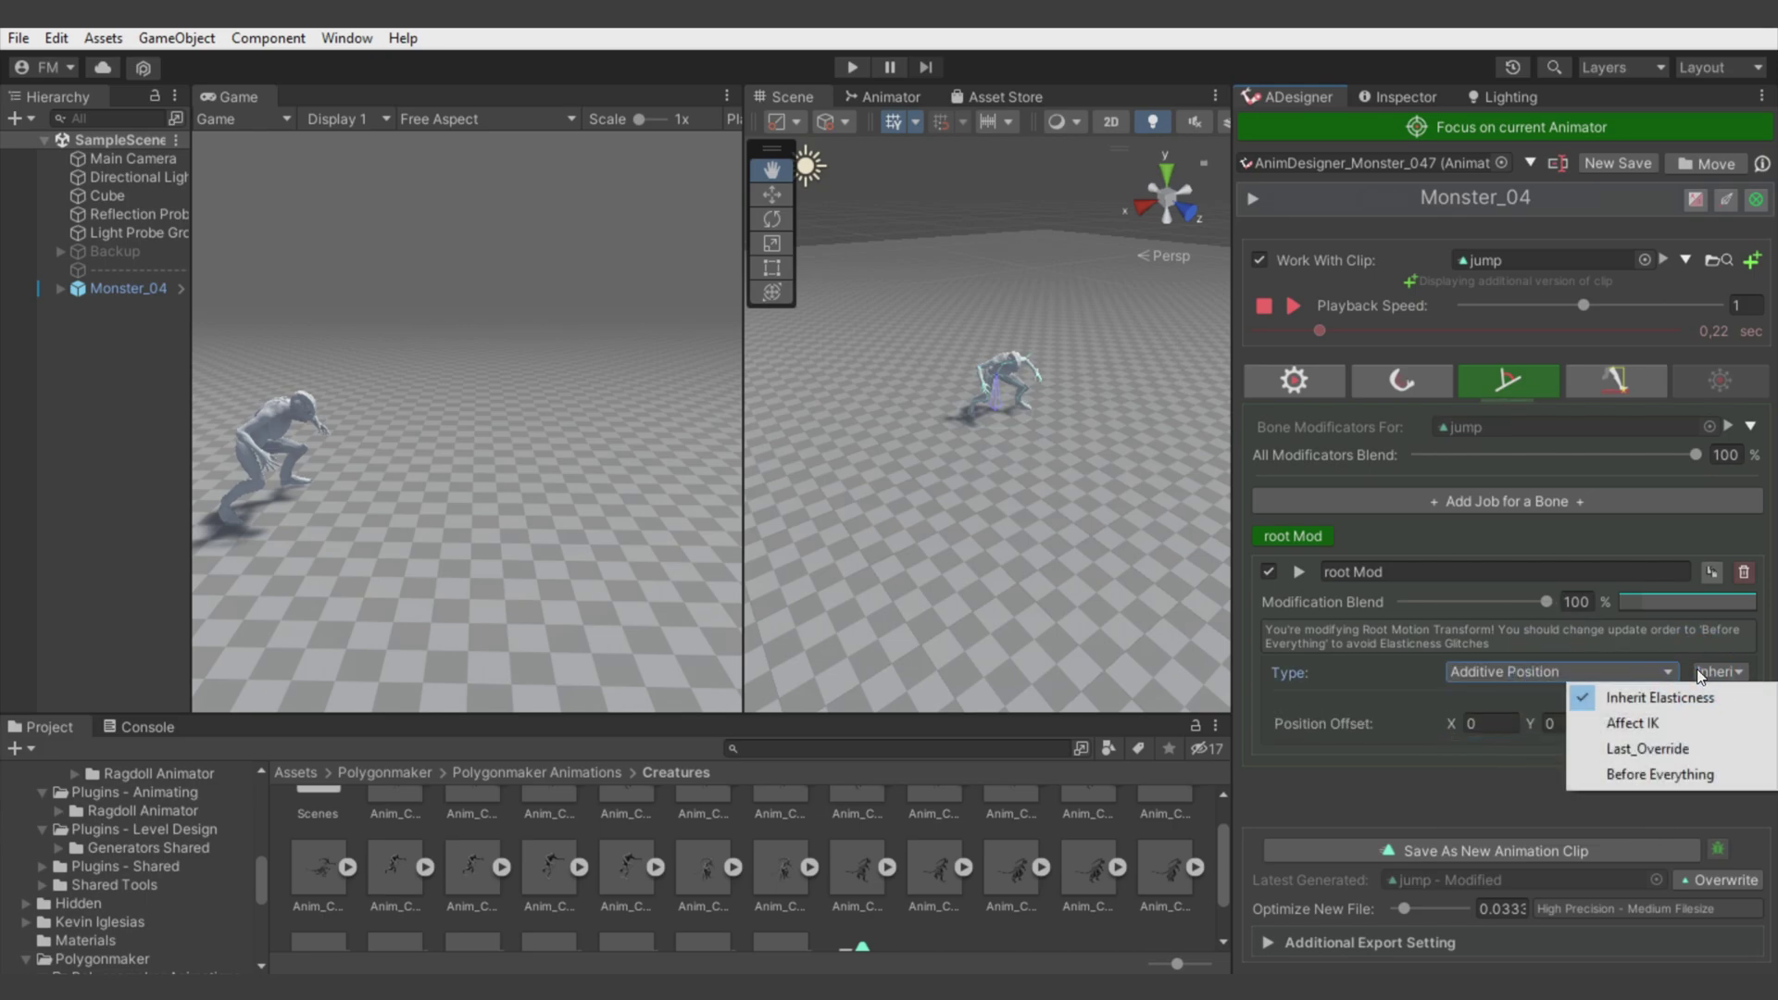
{"action": "left_click", "coordinate": [1639, 773]}
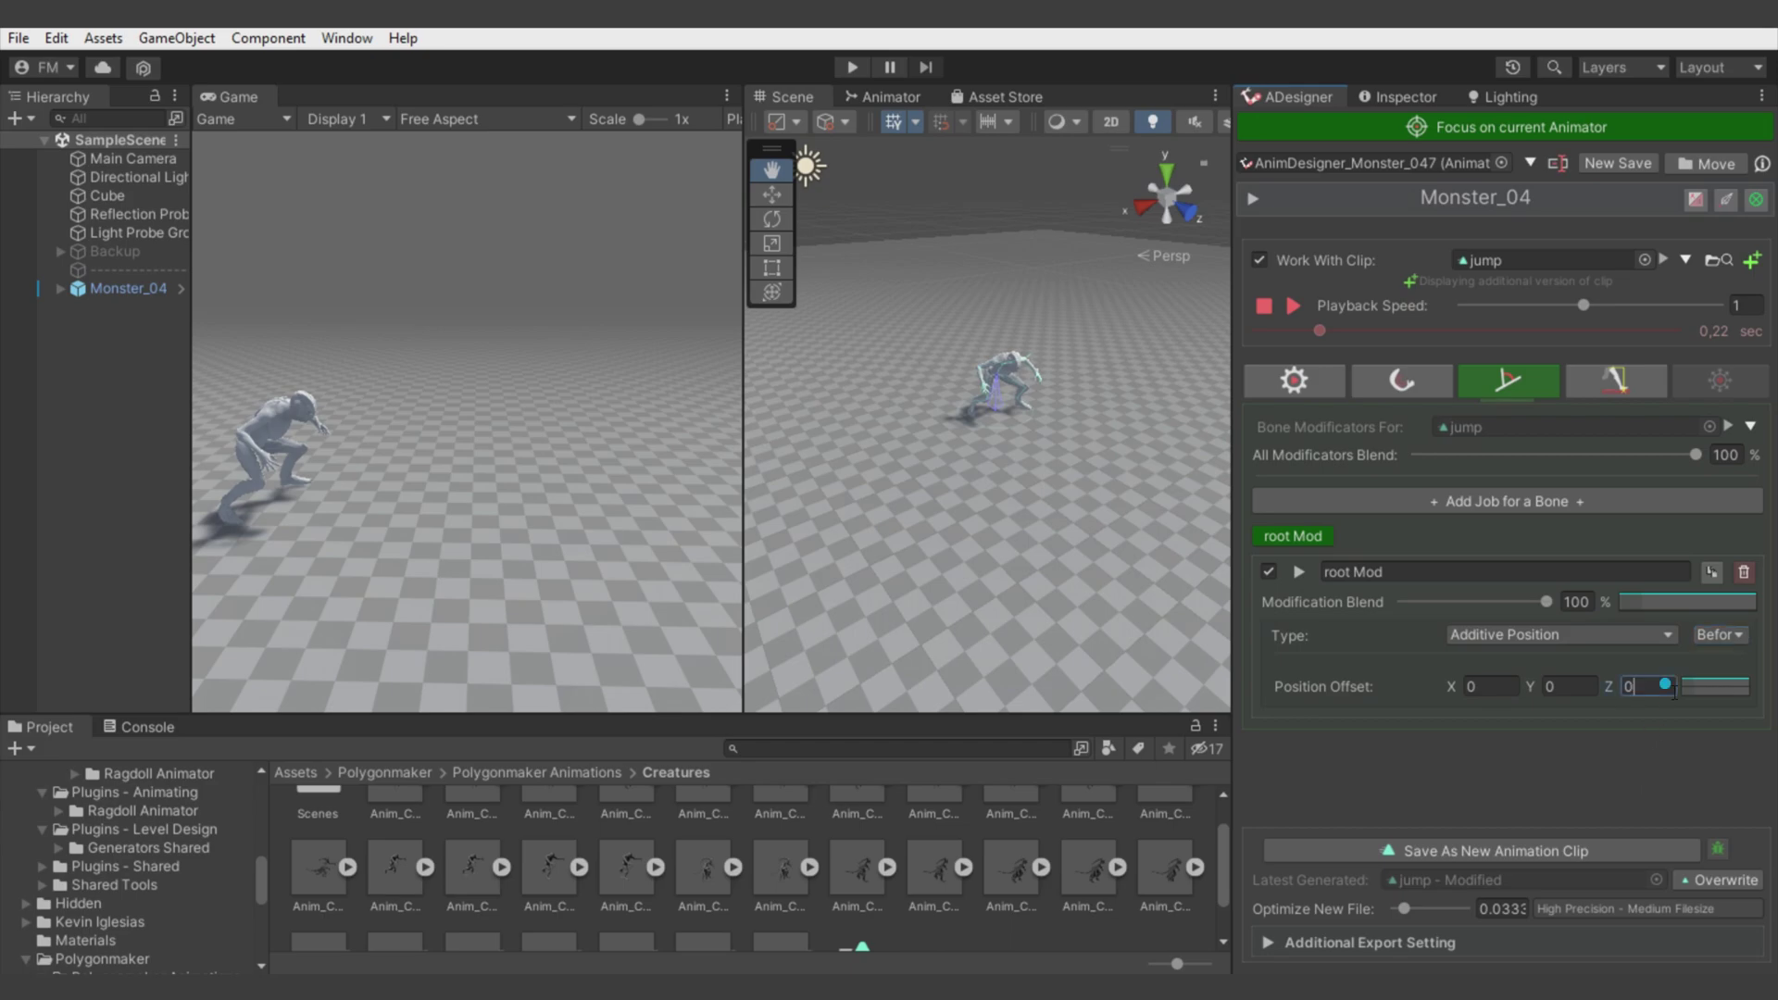
Enter a 2,5 offset and steepen the offset's blend curve, previewing the jump.
{"action": "type", "text": "2,5"}
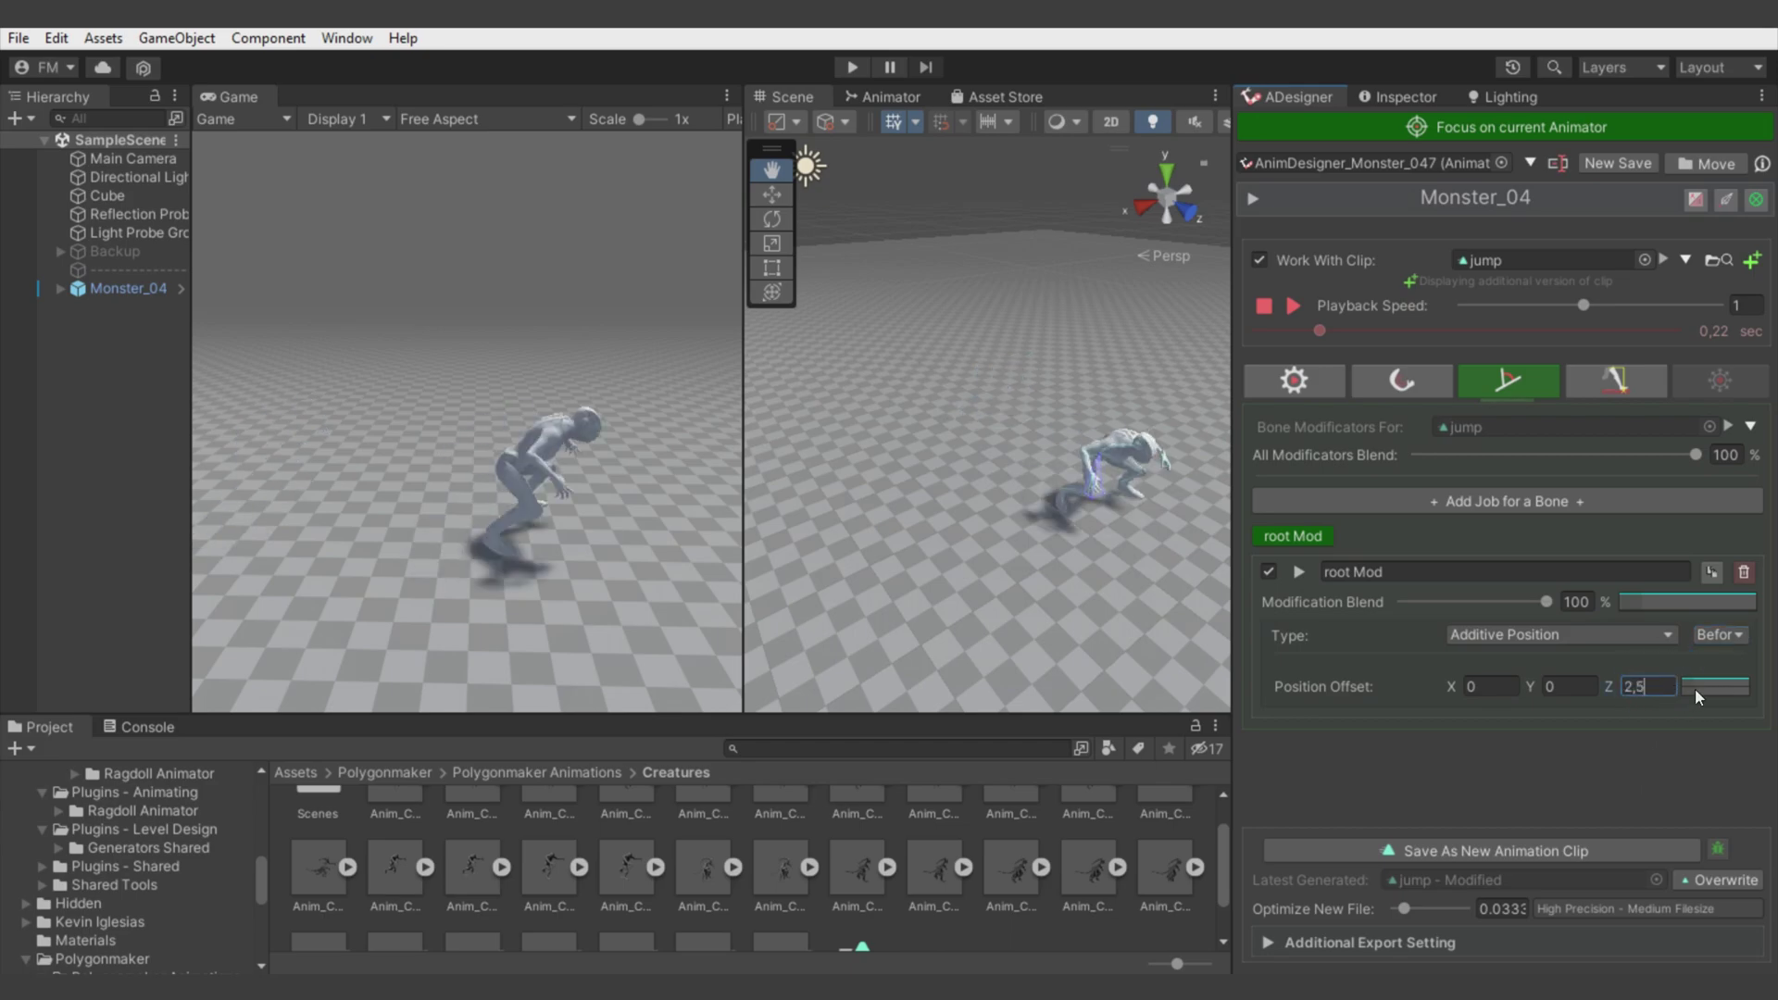
{"action": "left_click", "coordinate": [1698, 690]}
{"action": "left_click_drag", "start_coordinate": [1110, 607], "coordinate": [1290, 725]}
{"action": "left_click_drag", "start_coordinate": [1723, 606], "coordinate": [1456, 619]}
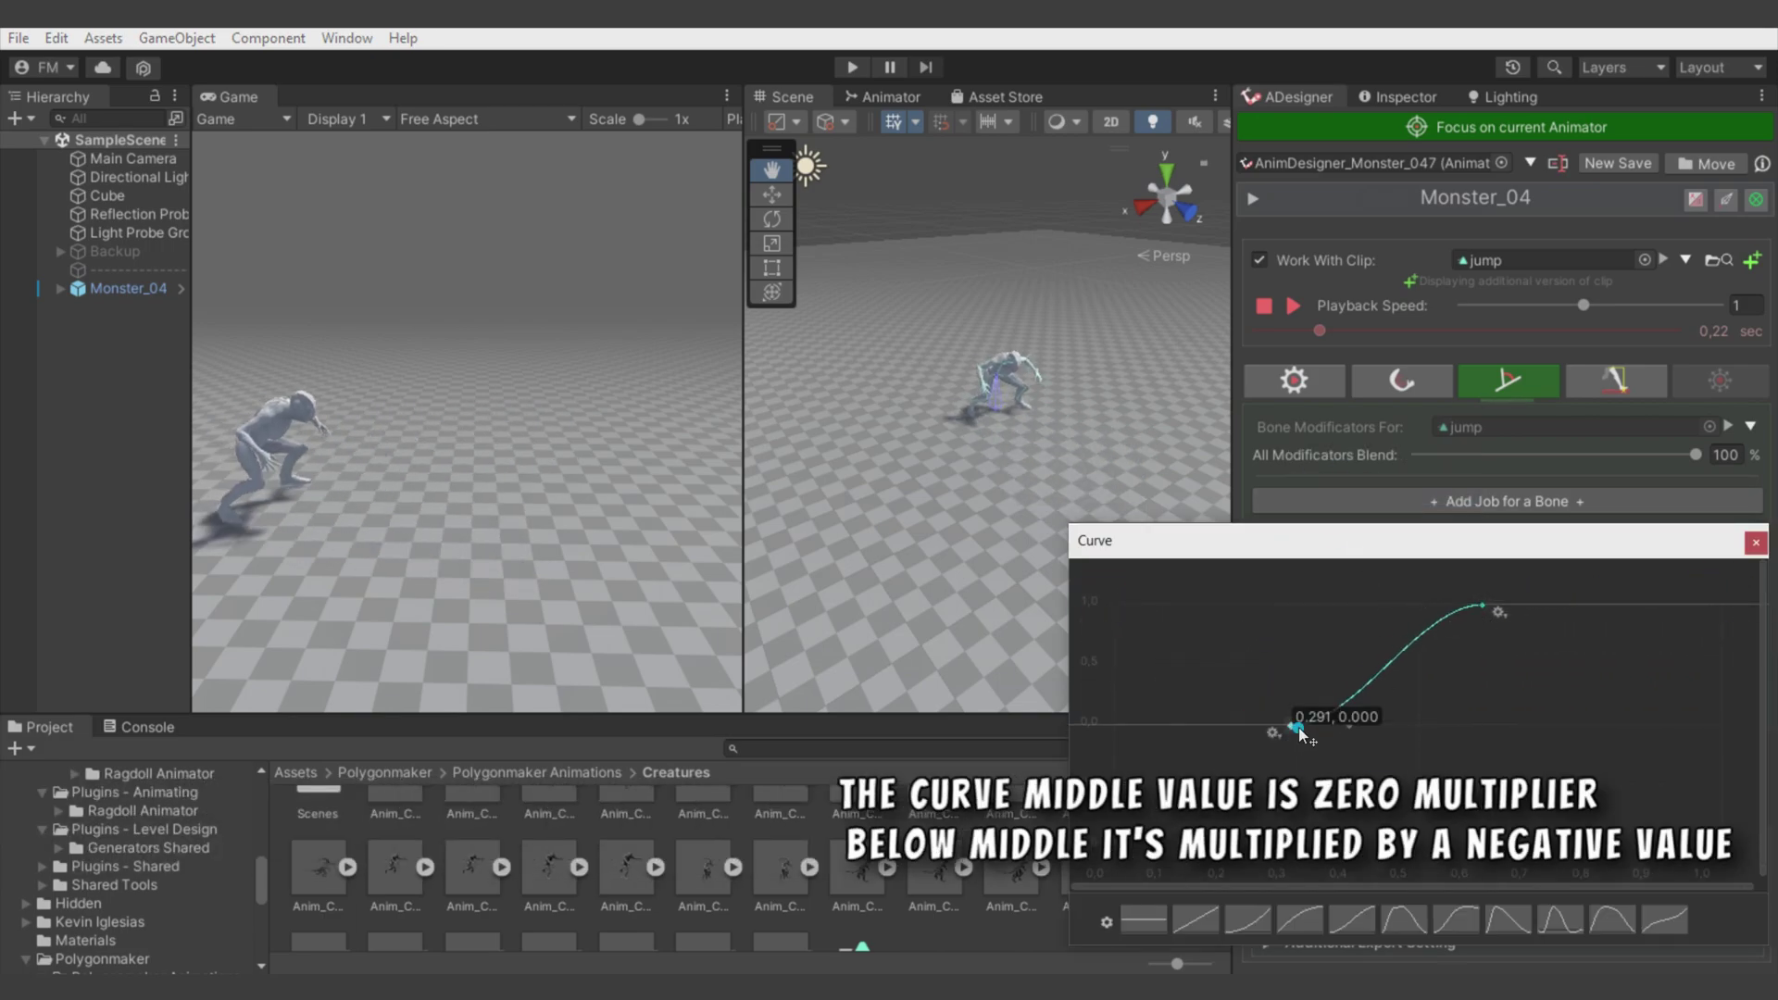
{"action": "left_click", "coordinate": [1756, 542]}
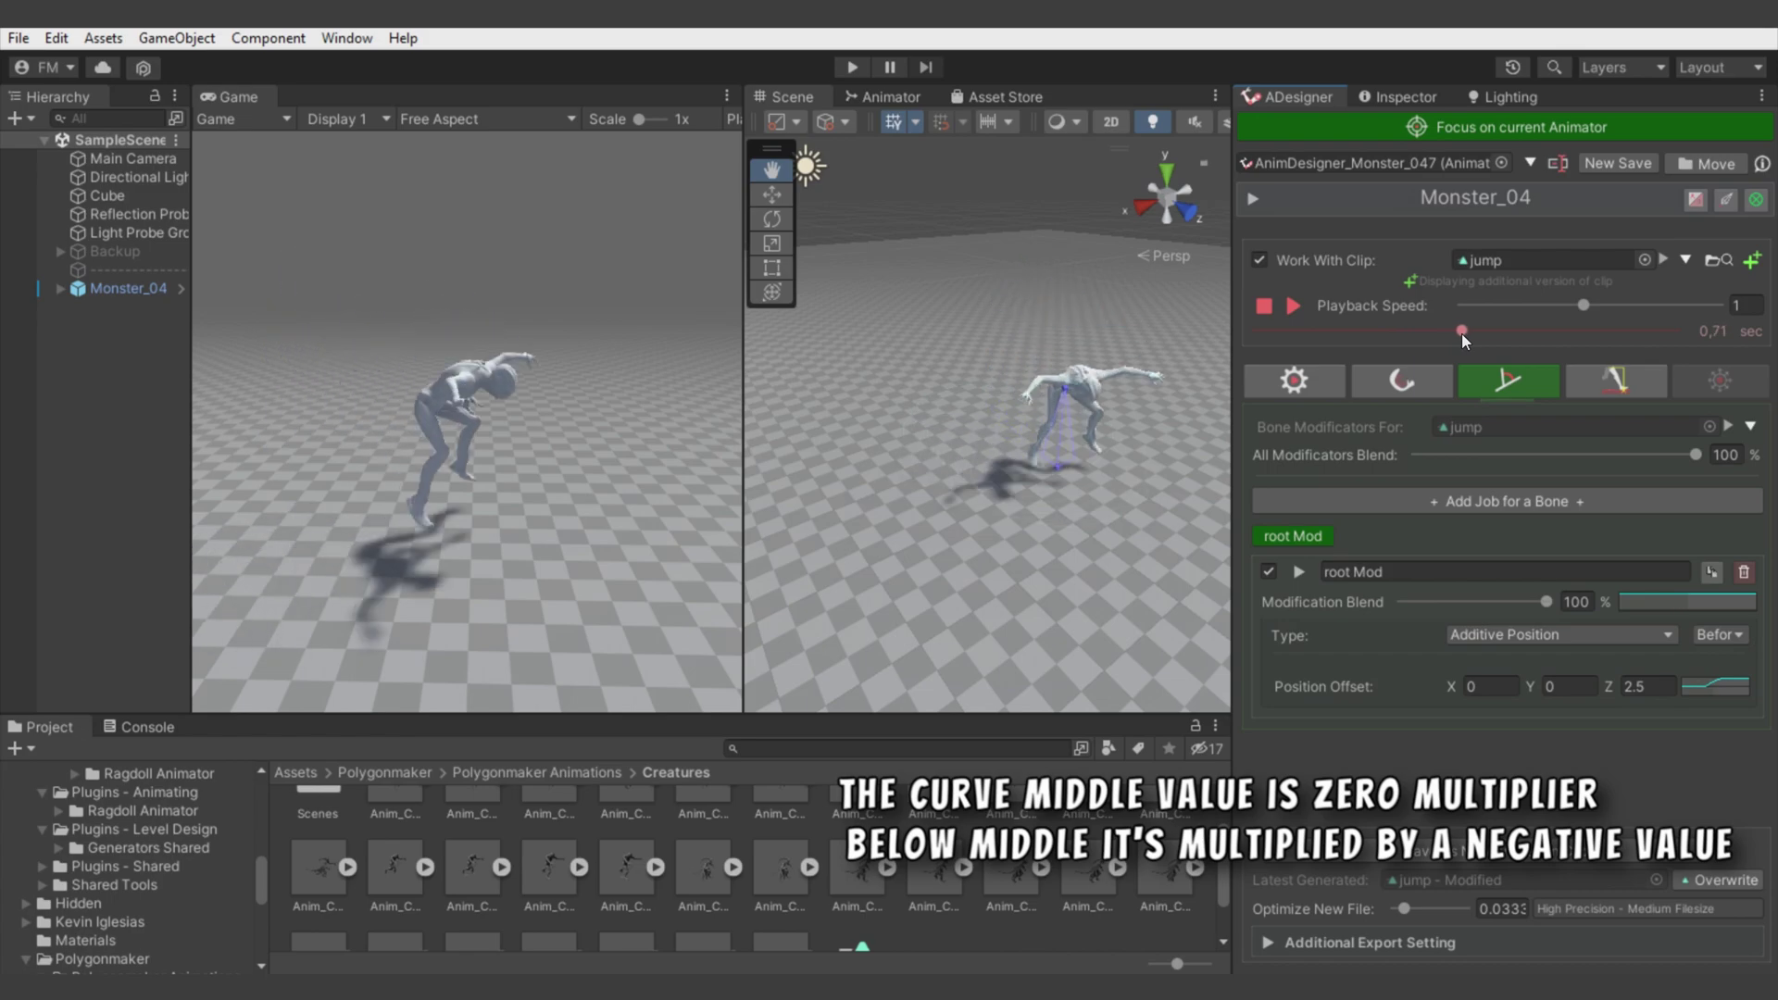
{"action": "left_click", "coordinate": [1728, 699]}
{"action": "left_click", "coordinate": [1756, 543]}
{"action": "mouse_move", "coordinate": [1513, 340]}
{"action": "left_mouse_down"}
{"action": "mouse_move", "coordinate": [1367, 341]}
{"action": "mouse_move", "coordinate": [1513, 341]}
{"action": "left_mouse_up"}
{"action": "left_click", "coordinate": [1289, 304]}
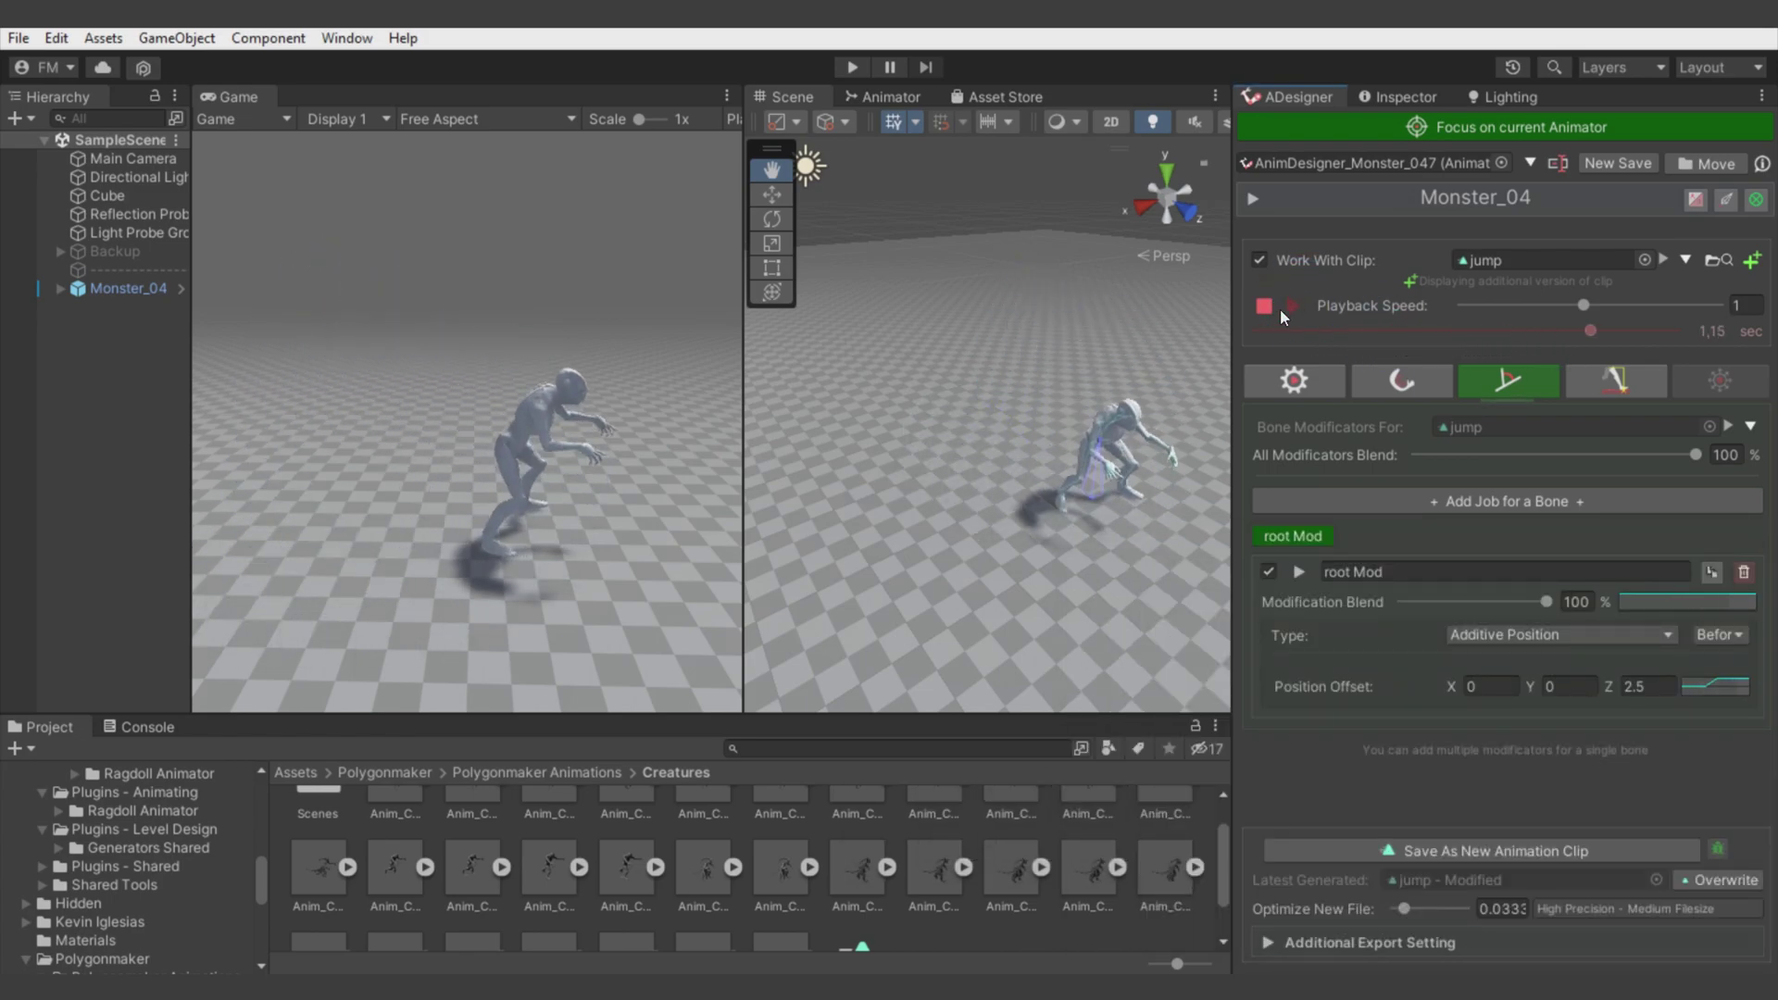
Set the root job's Position Offset Z to 2.85.
{"action": "left_click", "coordinate": [1667, 688]}
{"action": "type", "text": "1"}
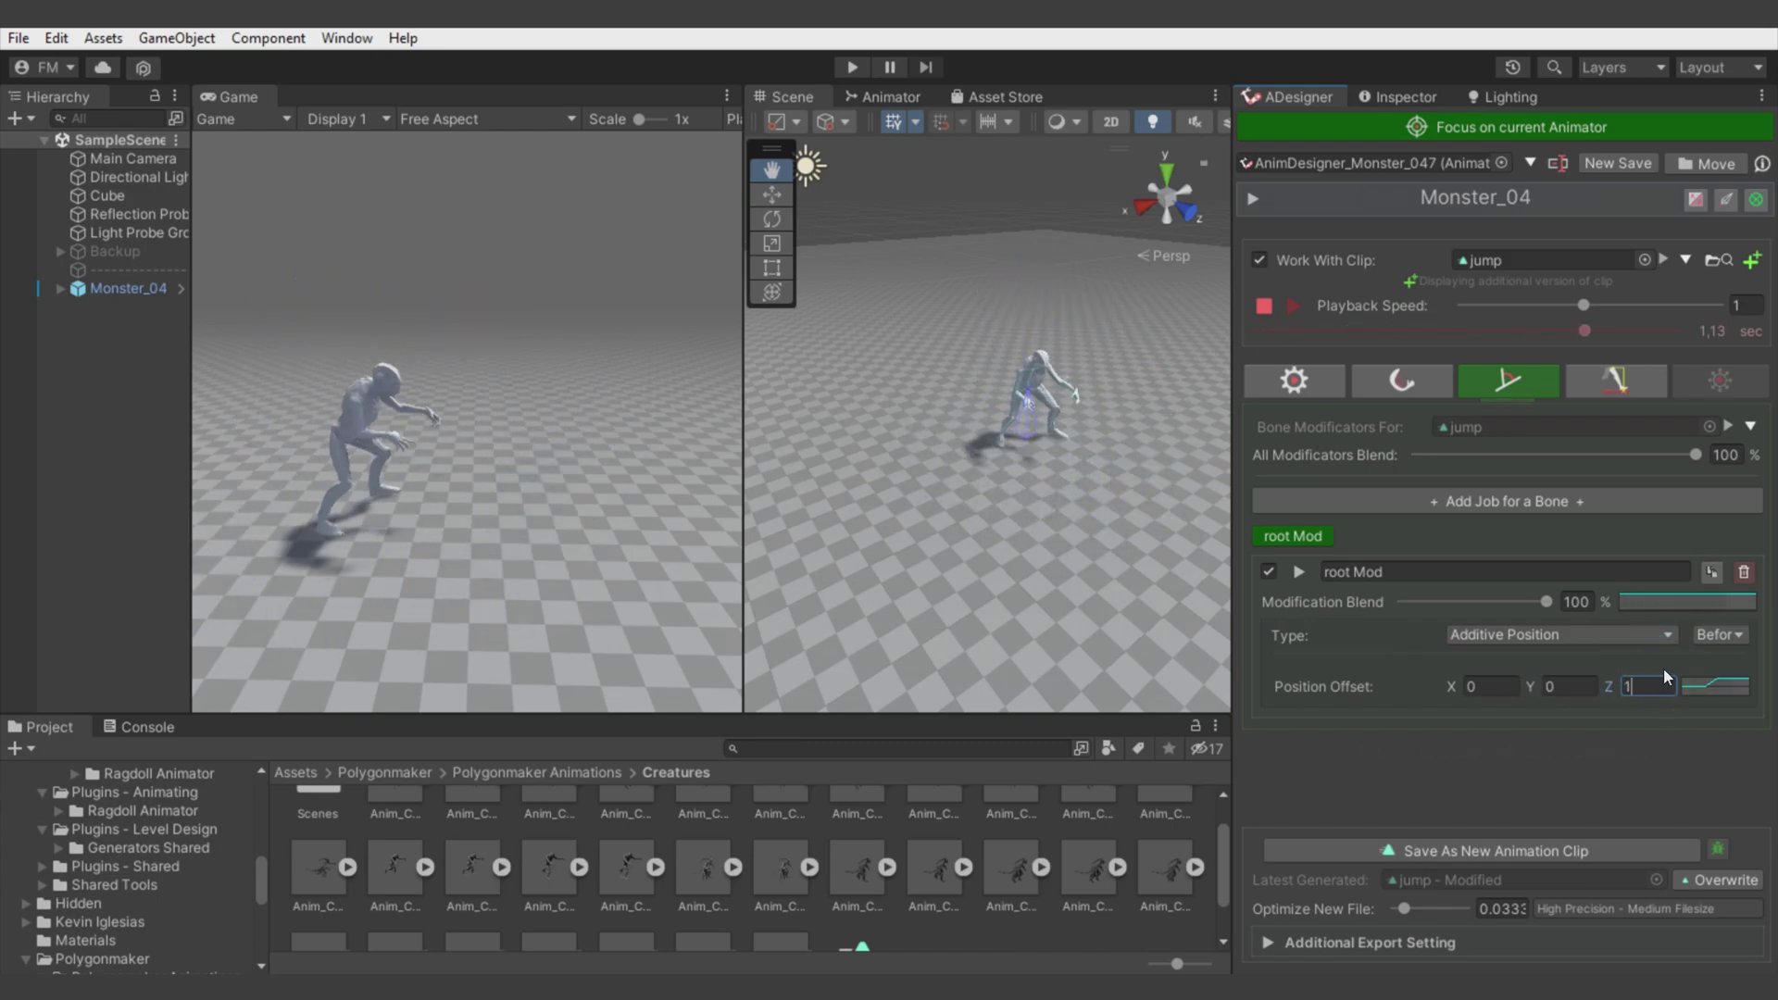
{"action": "key", "text": "BackSpace"}
{"action": "type", "text": "2,75"}
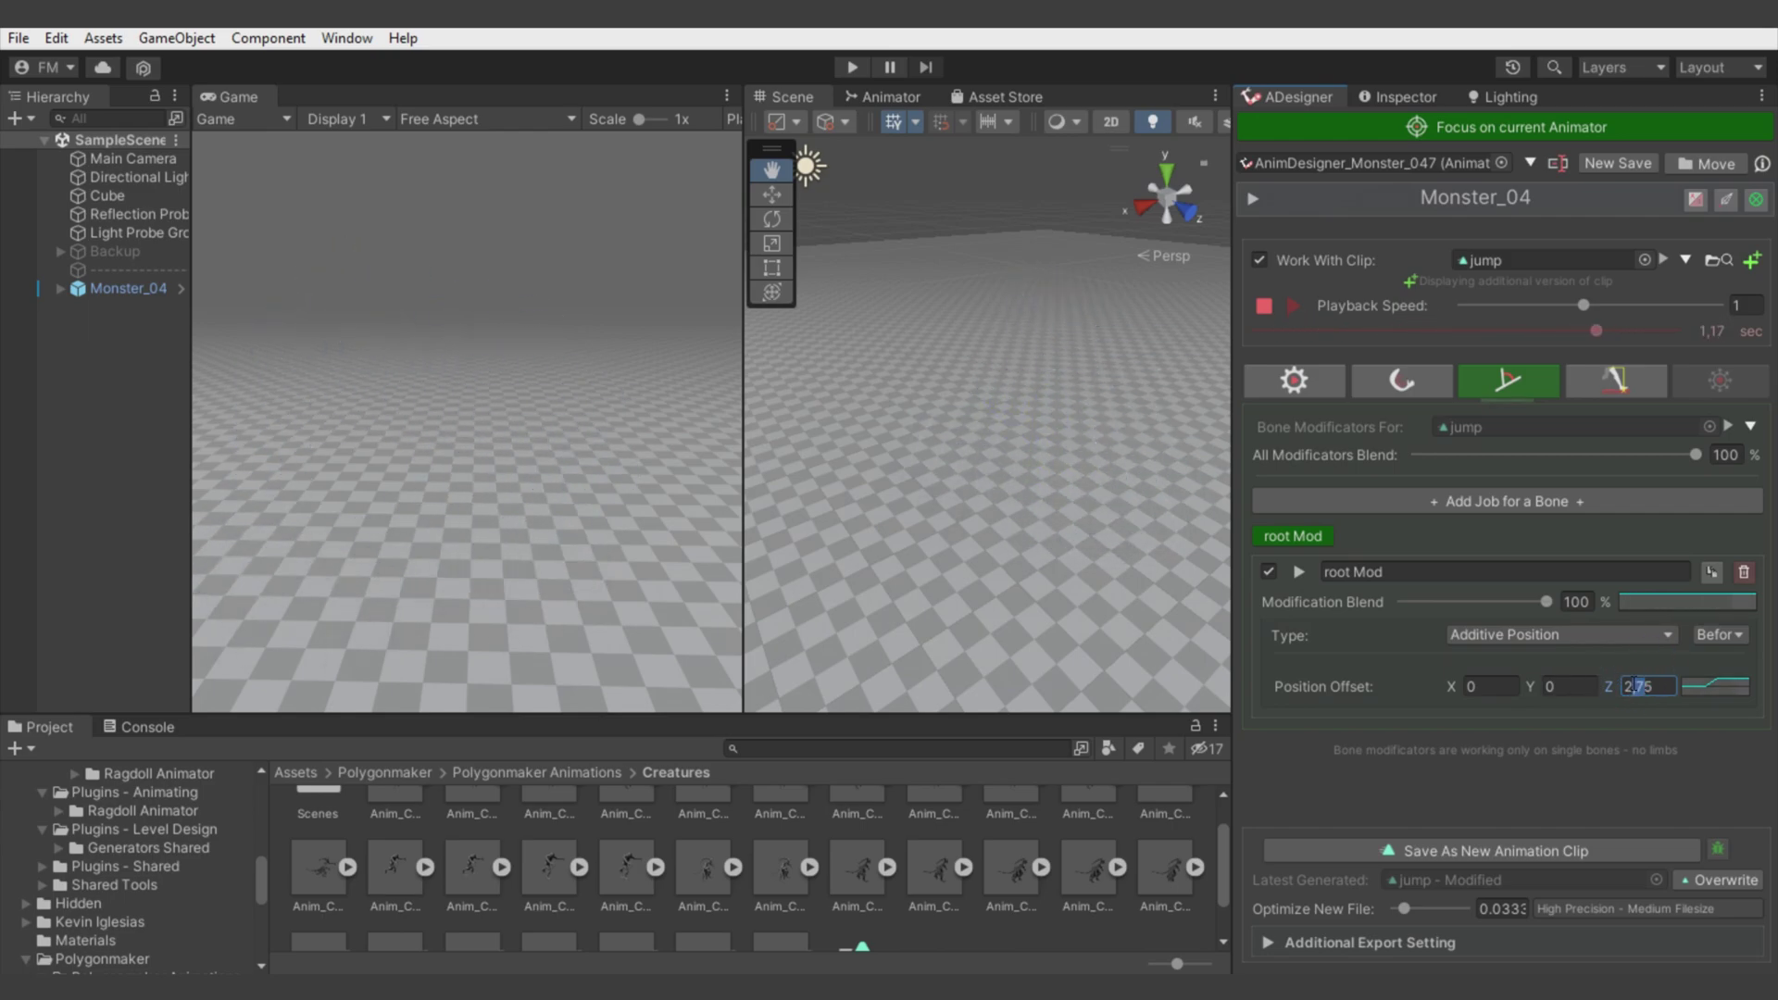
{"action": "key", "text": "BackSpace"}
{"action": "type", "text": "65"}
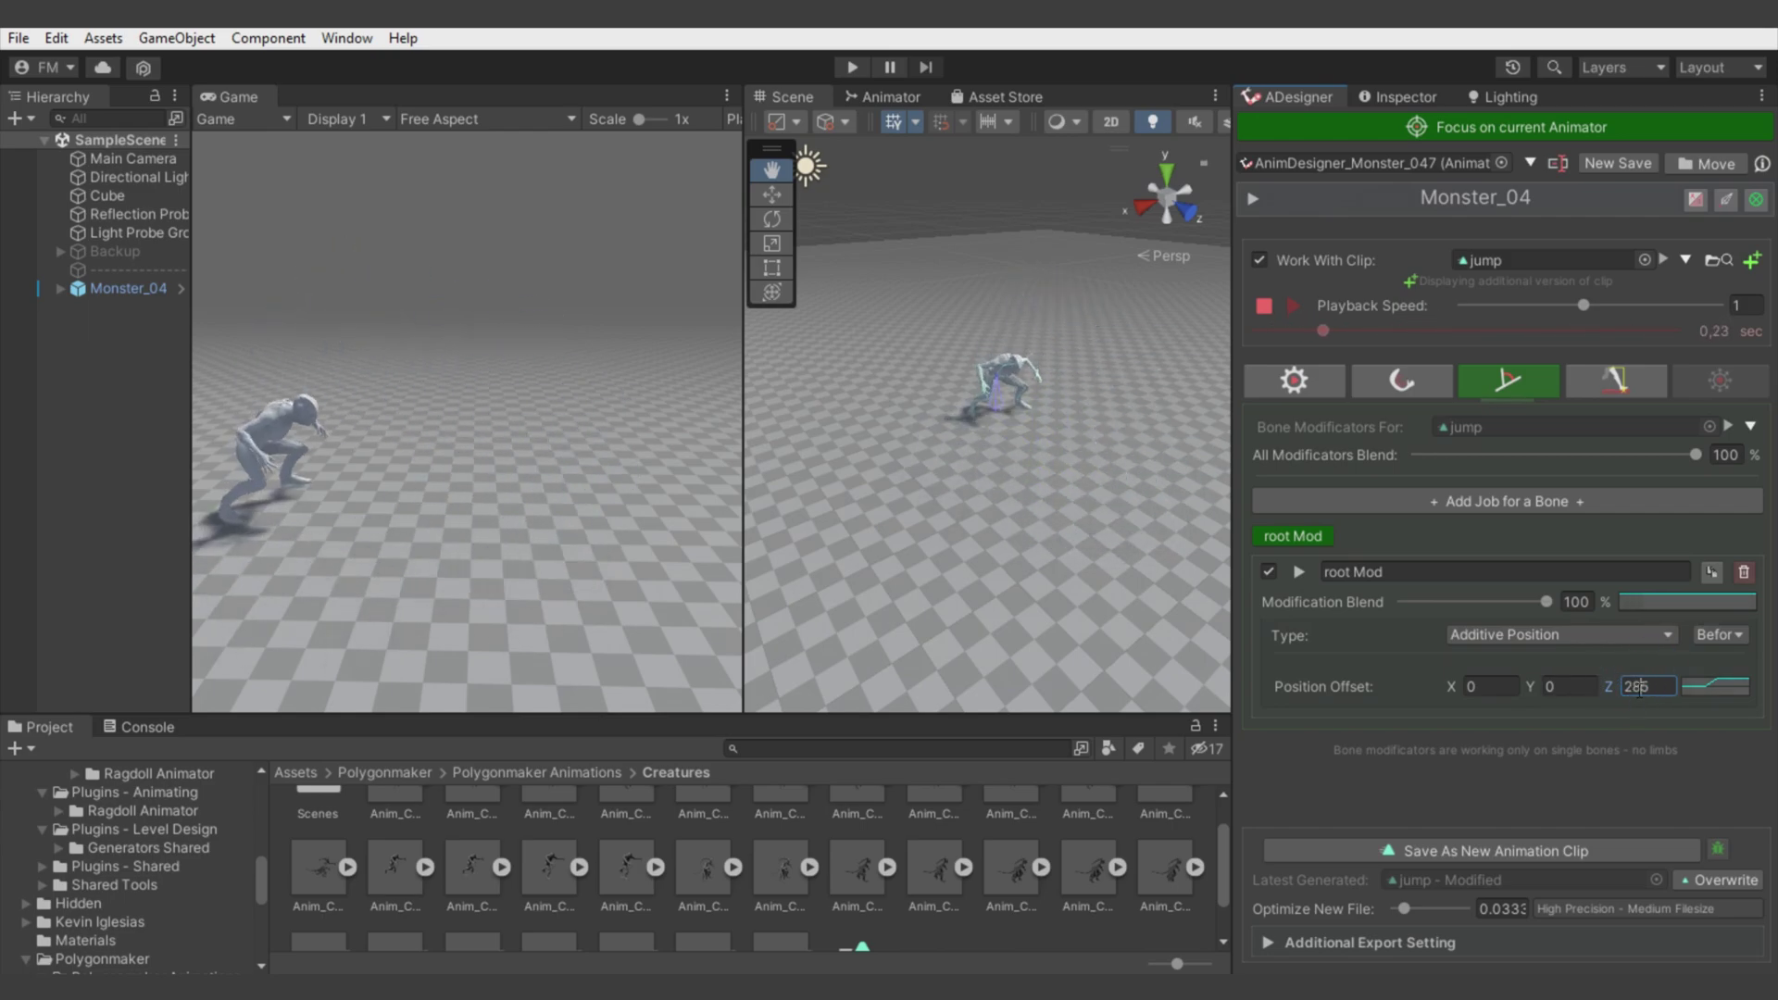
{"action": "key", "text": "Return"}
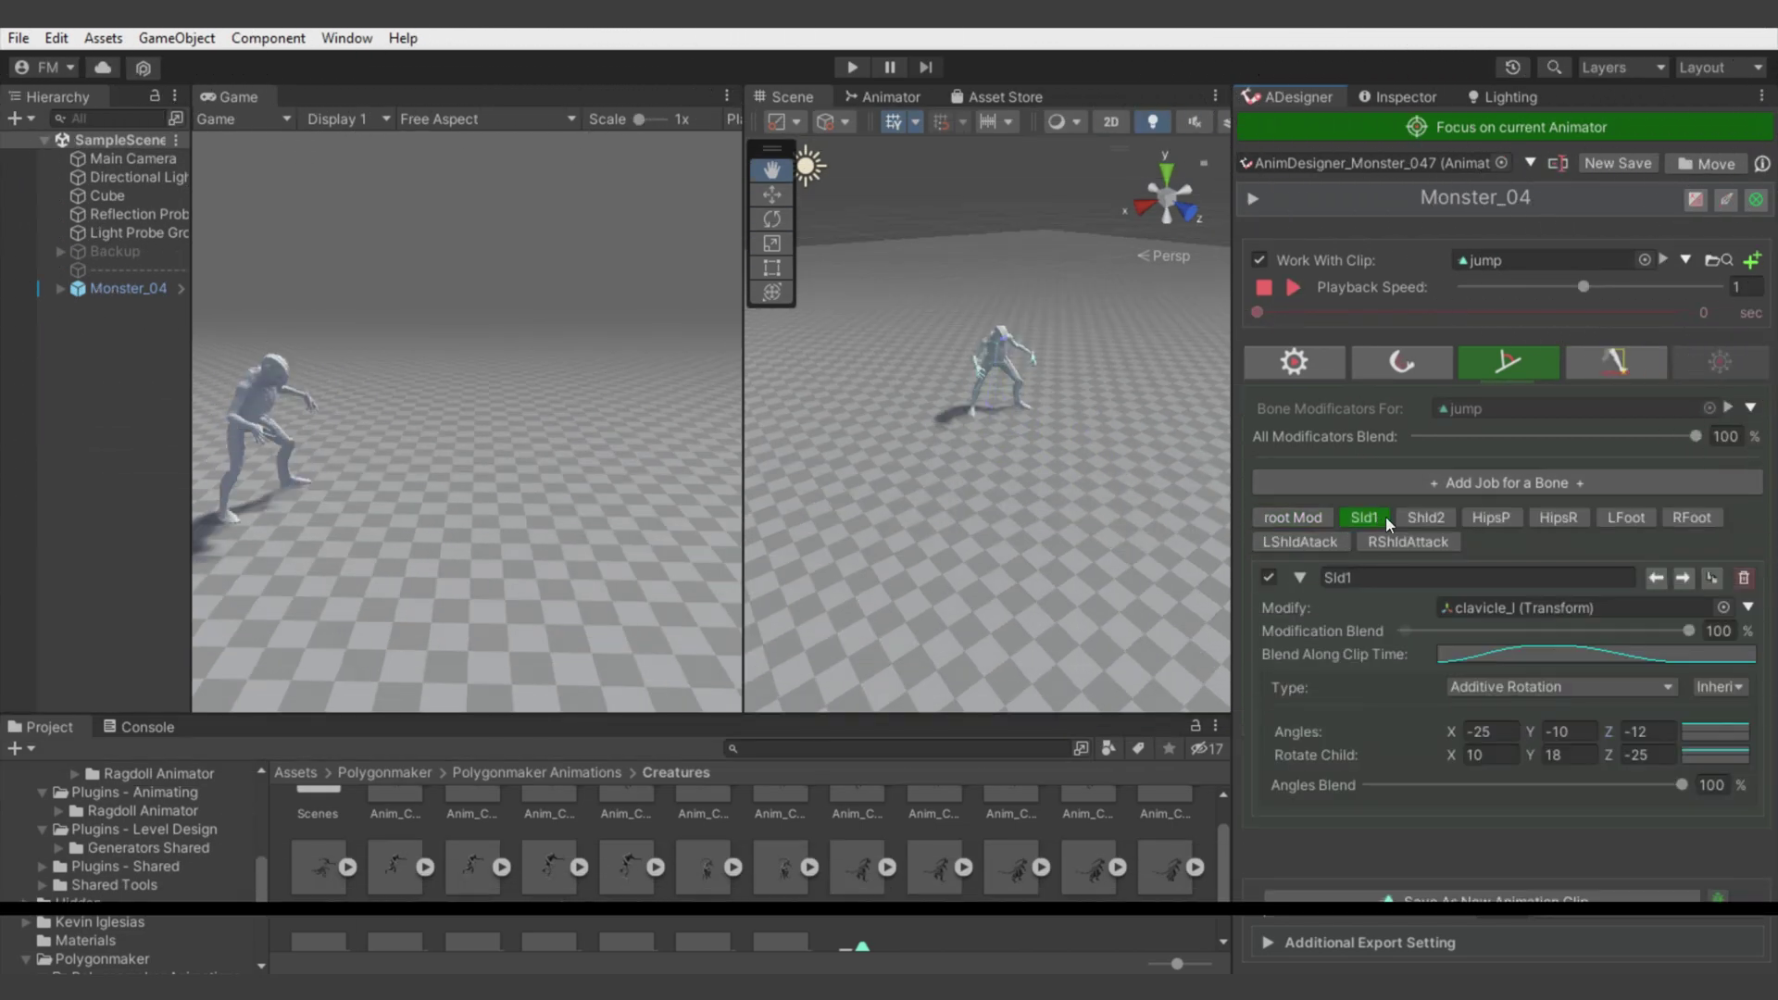
Scrub into the jump and inspect the HipsP job's -0.4 Y / -0.25 Z offset.
{"action": "left_click_drag", "start_coordinate": [1261, 308], "coordinate": [1387, 312]}
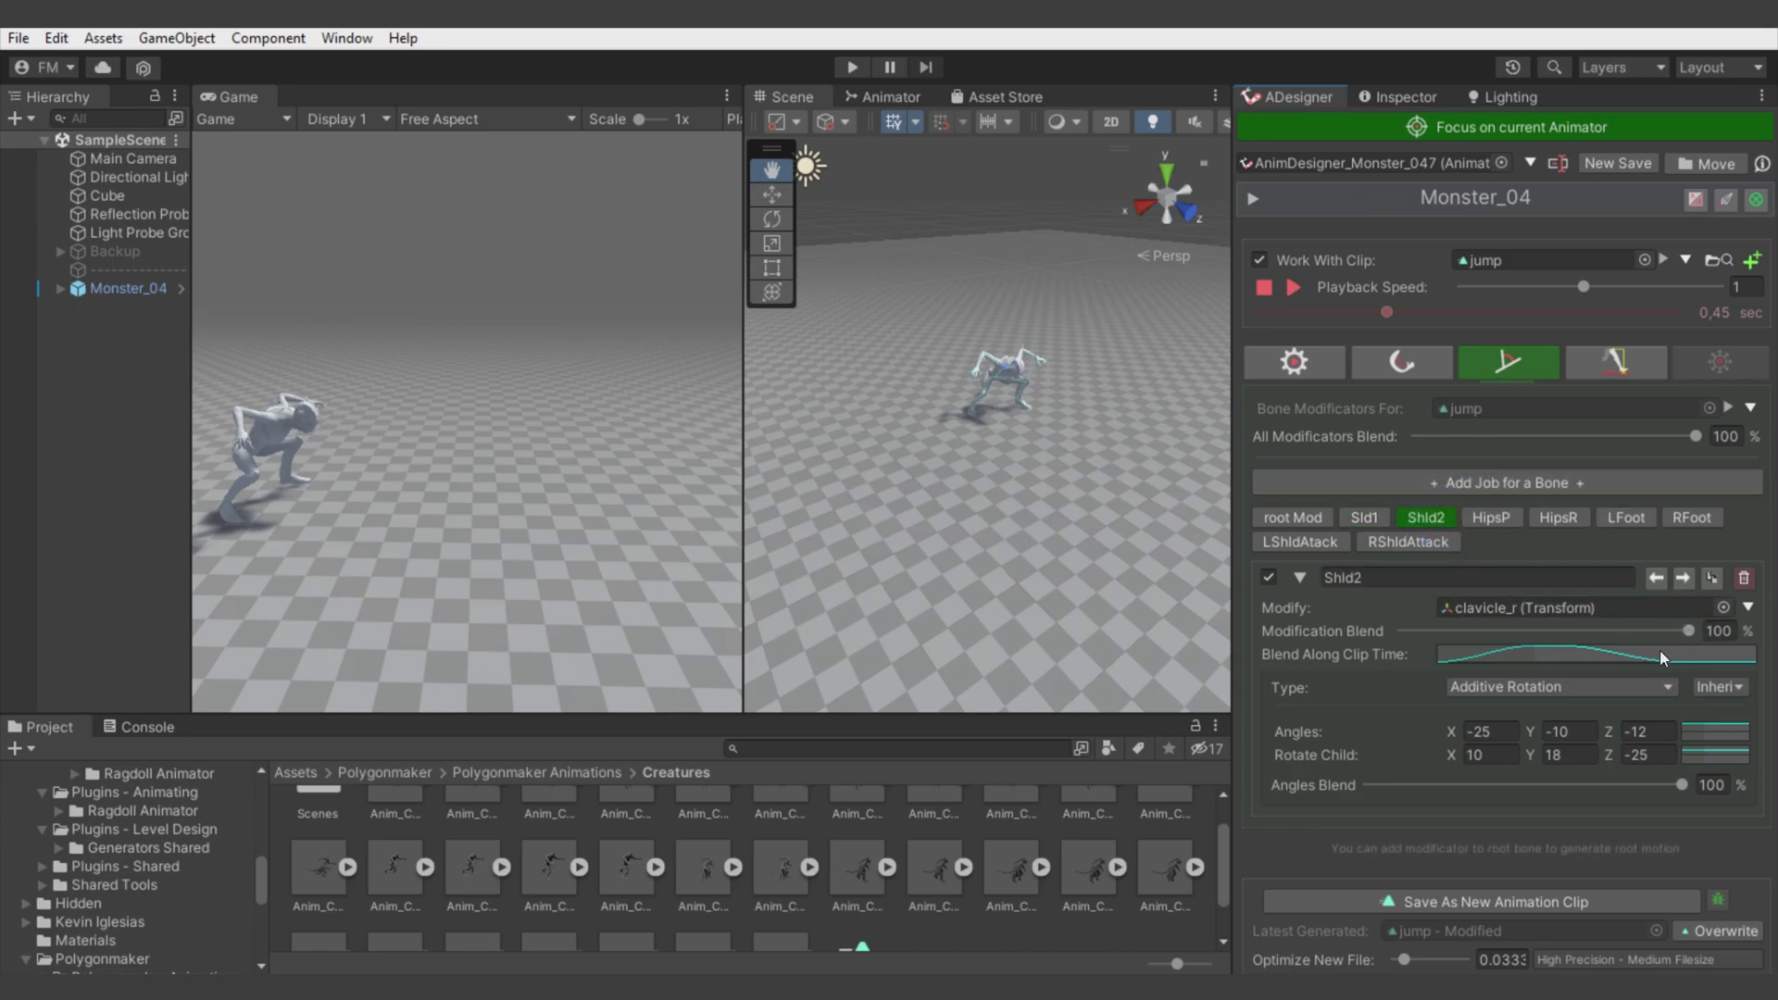
{"action": "left_click_drag", "start_coordinate": [1283, 316], "coordinate": [1454, 344]}
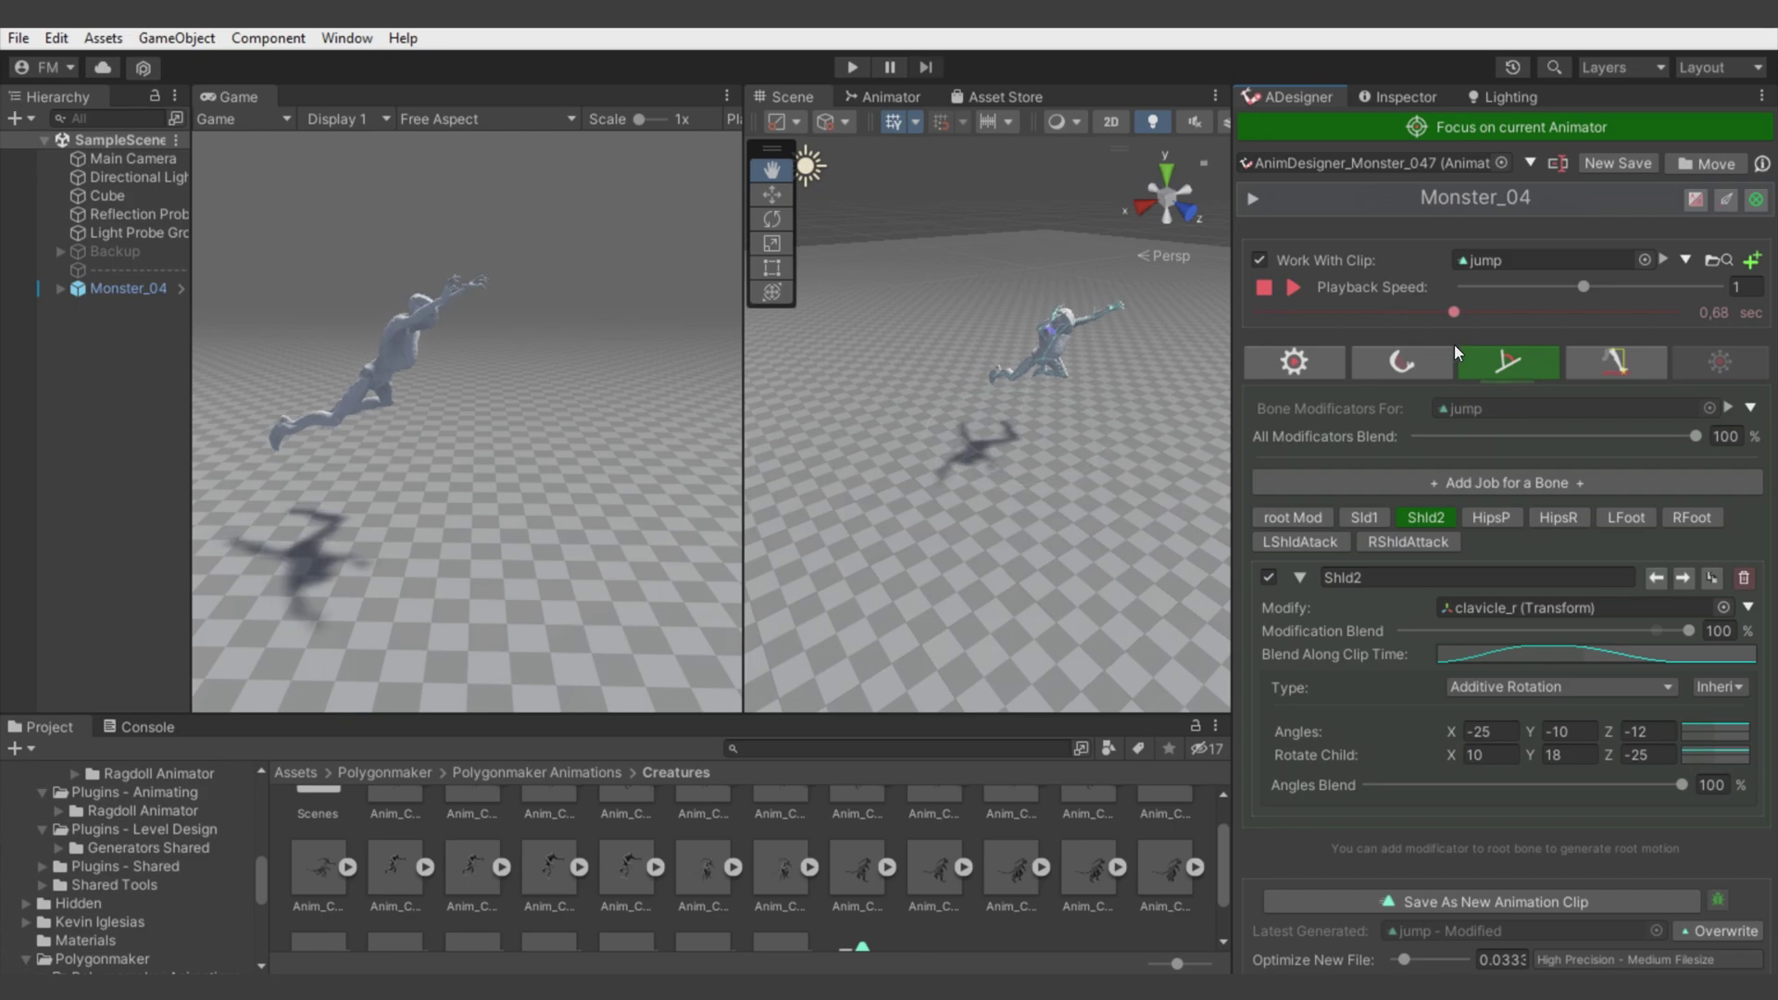
{"action": "left_click", "coordinate": [1490, 517]}
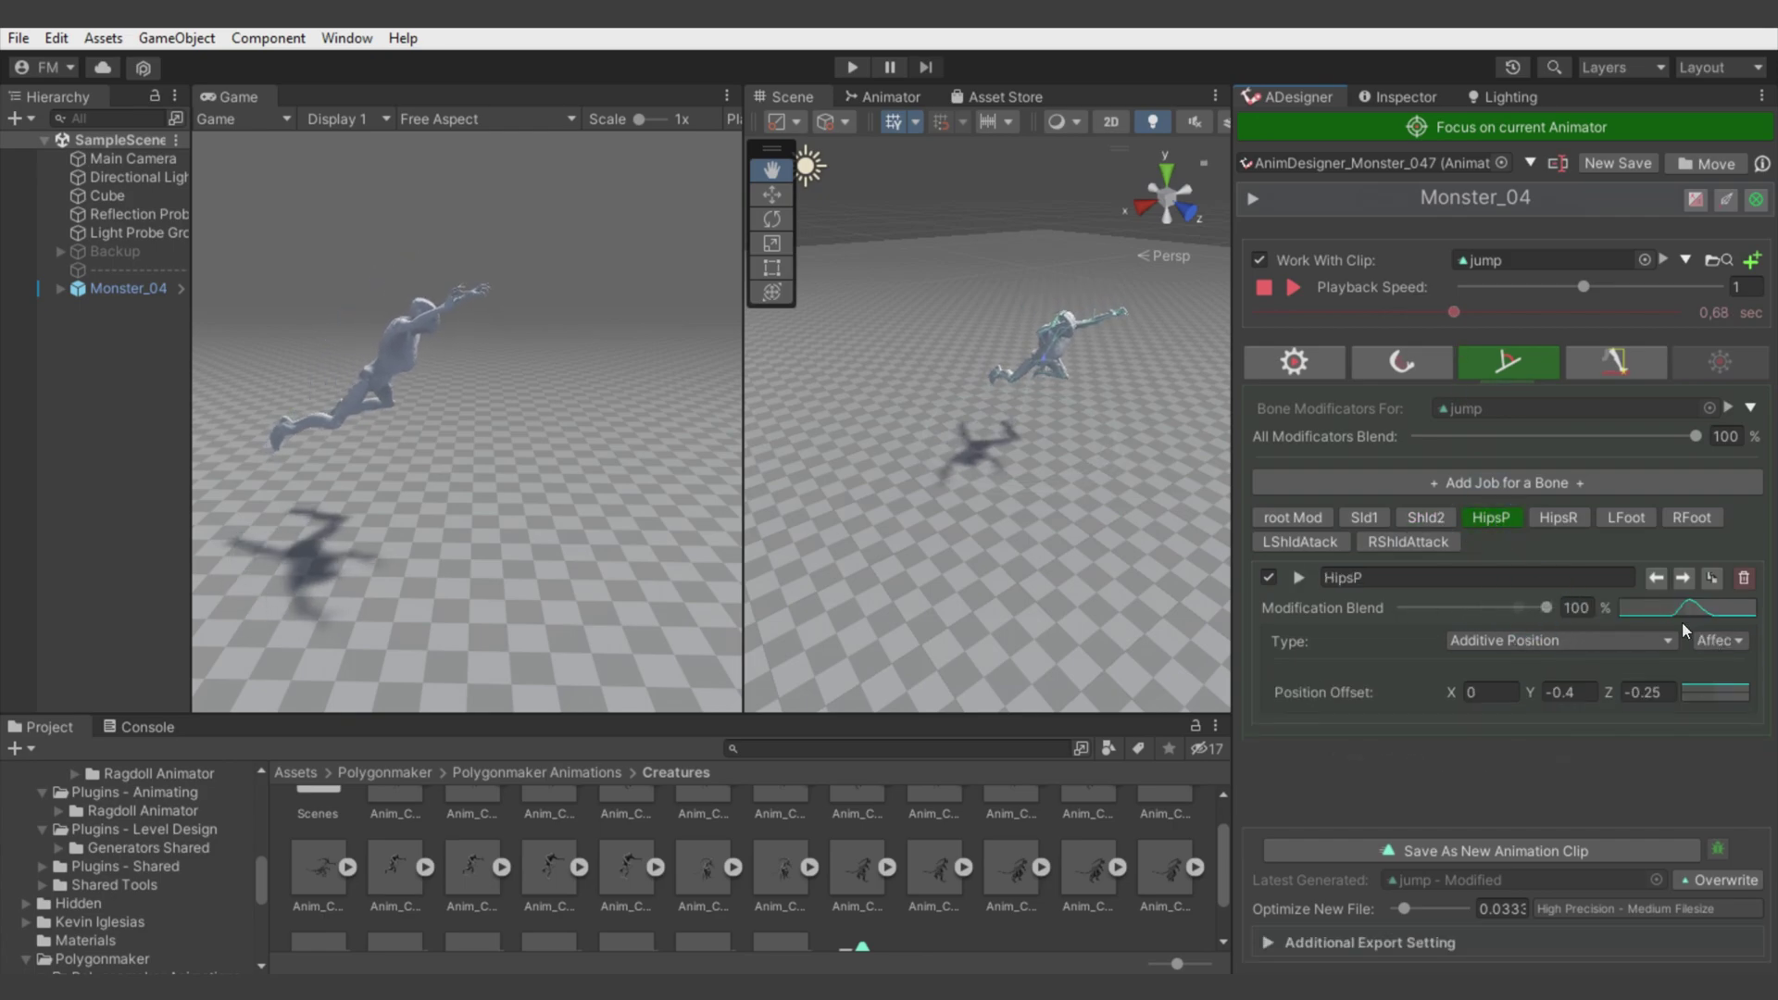
{"action": "left_click", "coordinate": [1713, 641]}
{"action": "left_click", "coordinate": [1372, 609]}
{"action": "left_click_drag", "start_coordinate": [1450, 310], "coordinate": [1487, 310]}
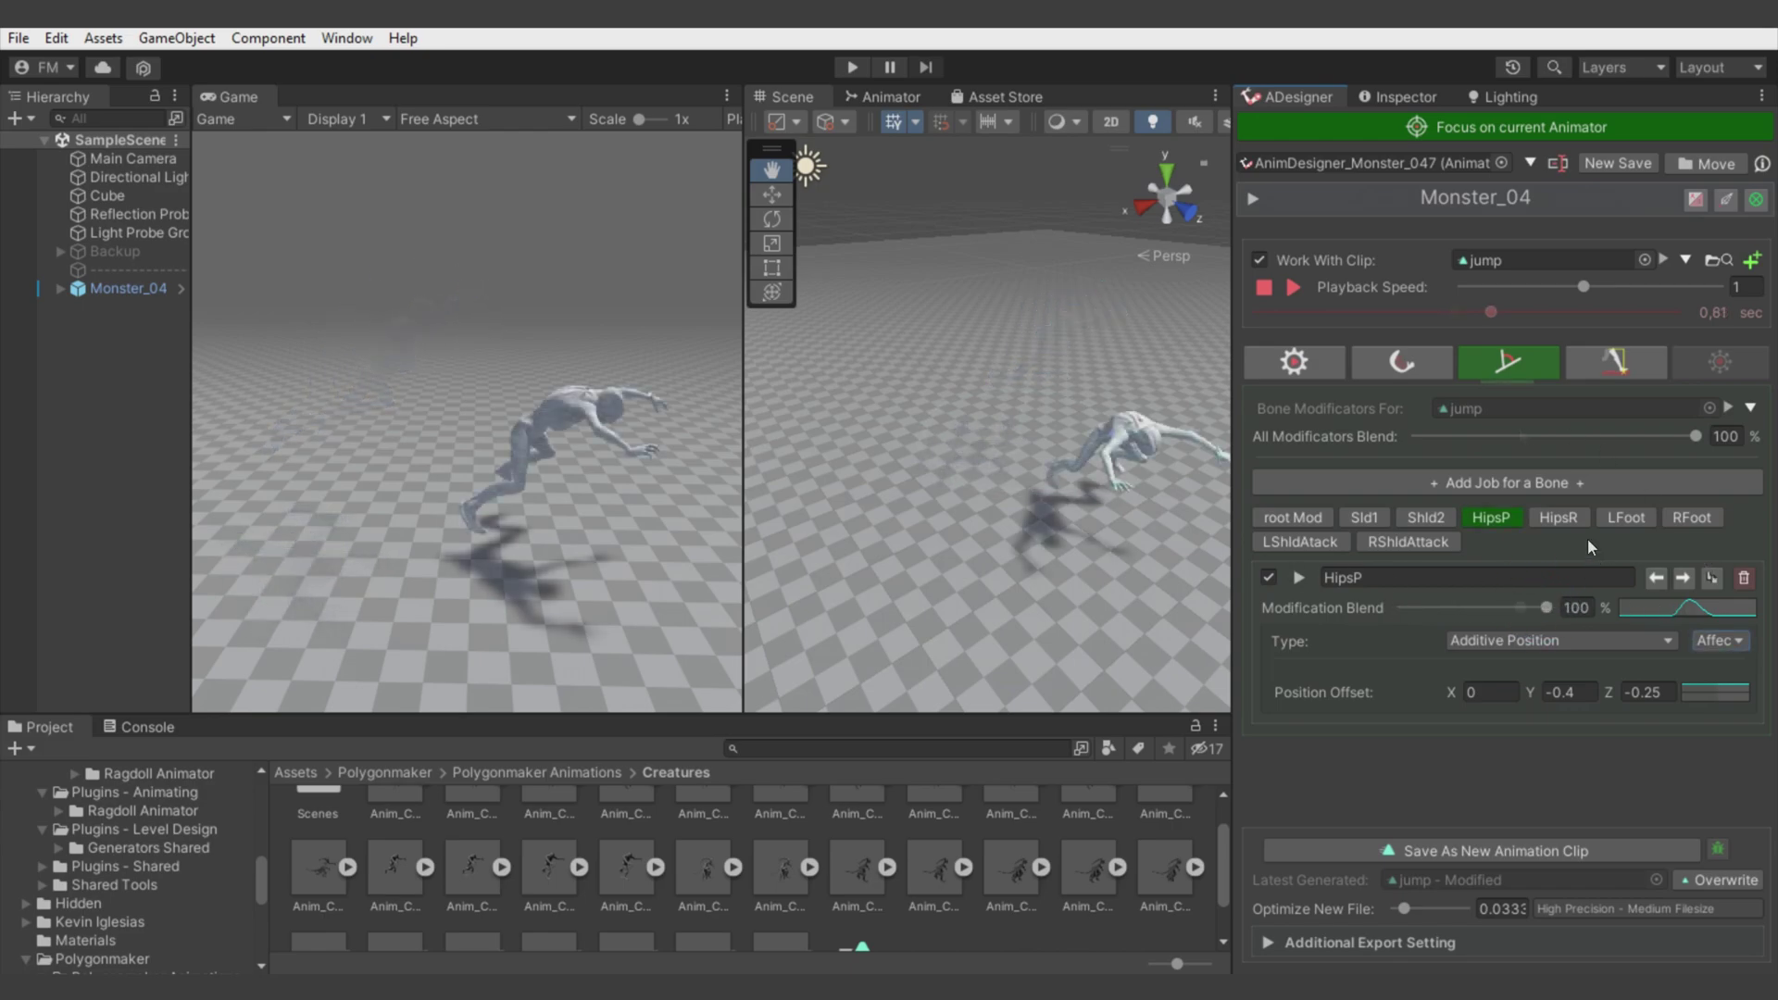
Inspect the HipsR job and fade its rotation blend to compare at 0.72 seconds.
{"action": "left_click", "coordinate": [1561, 532]}
{"action": "left_click", "coordinate": [1542, 607]}
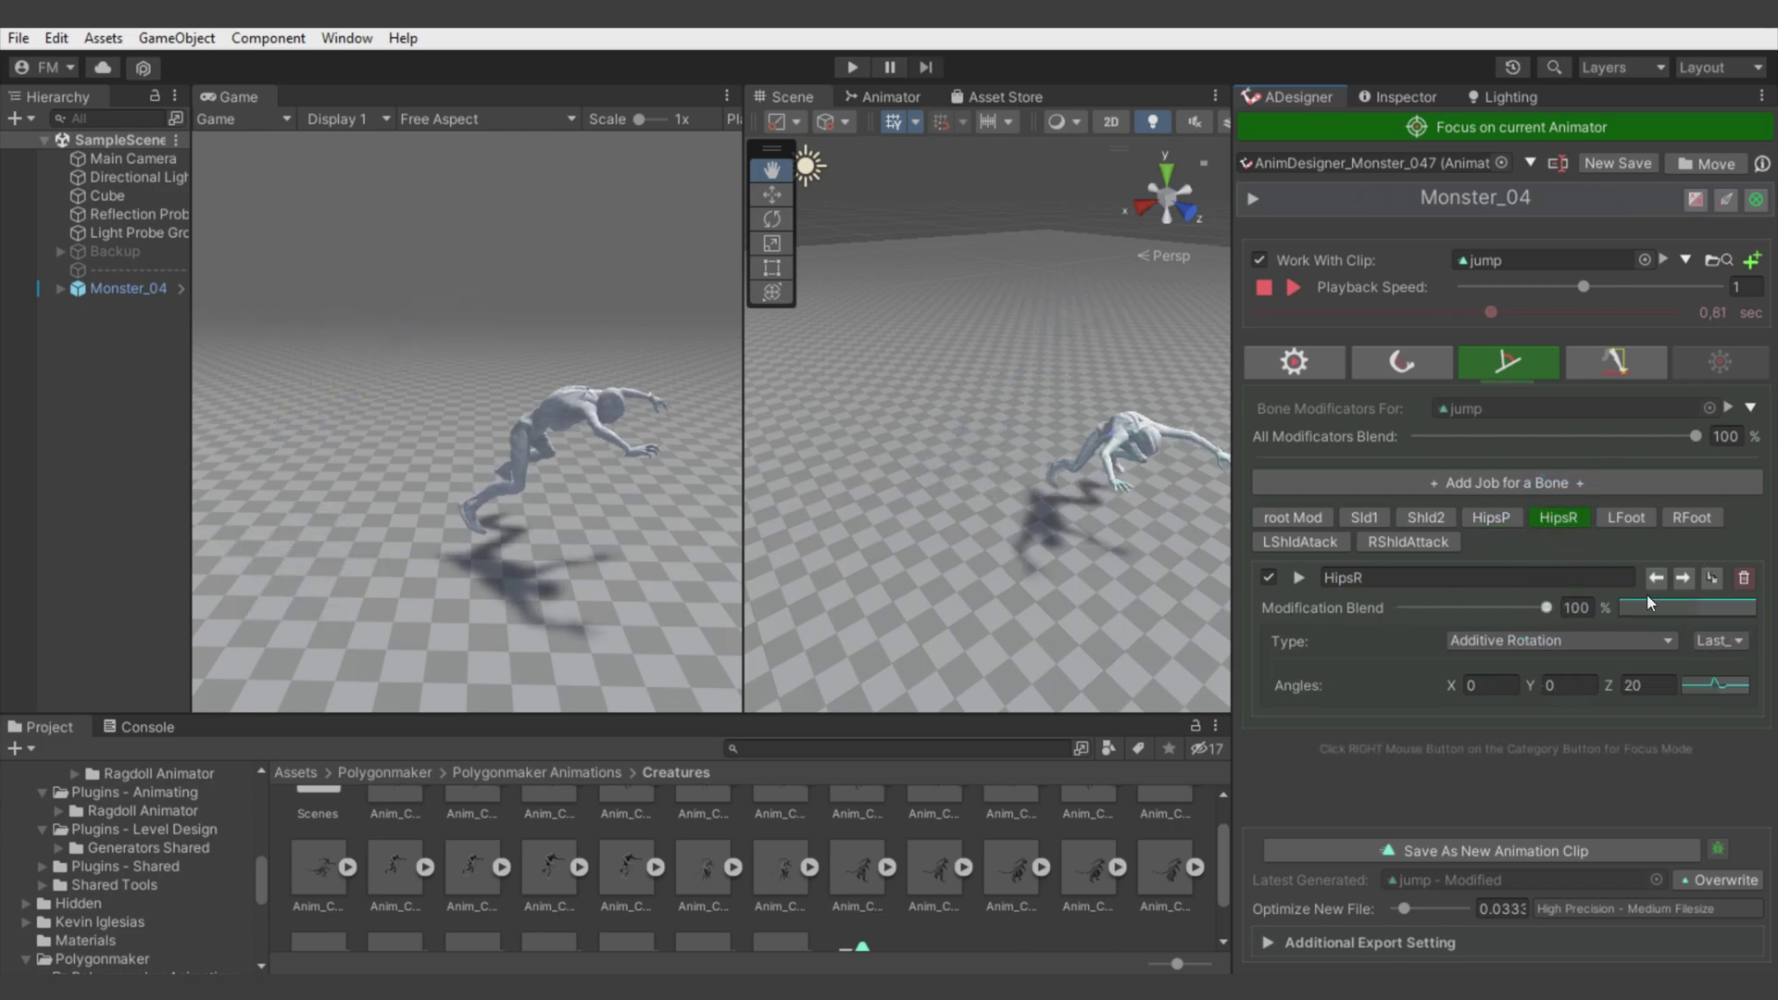
{"action": "left_click_drag", "start_coordinate": [1489, 313], "coordinate": [1463, 316]}
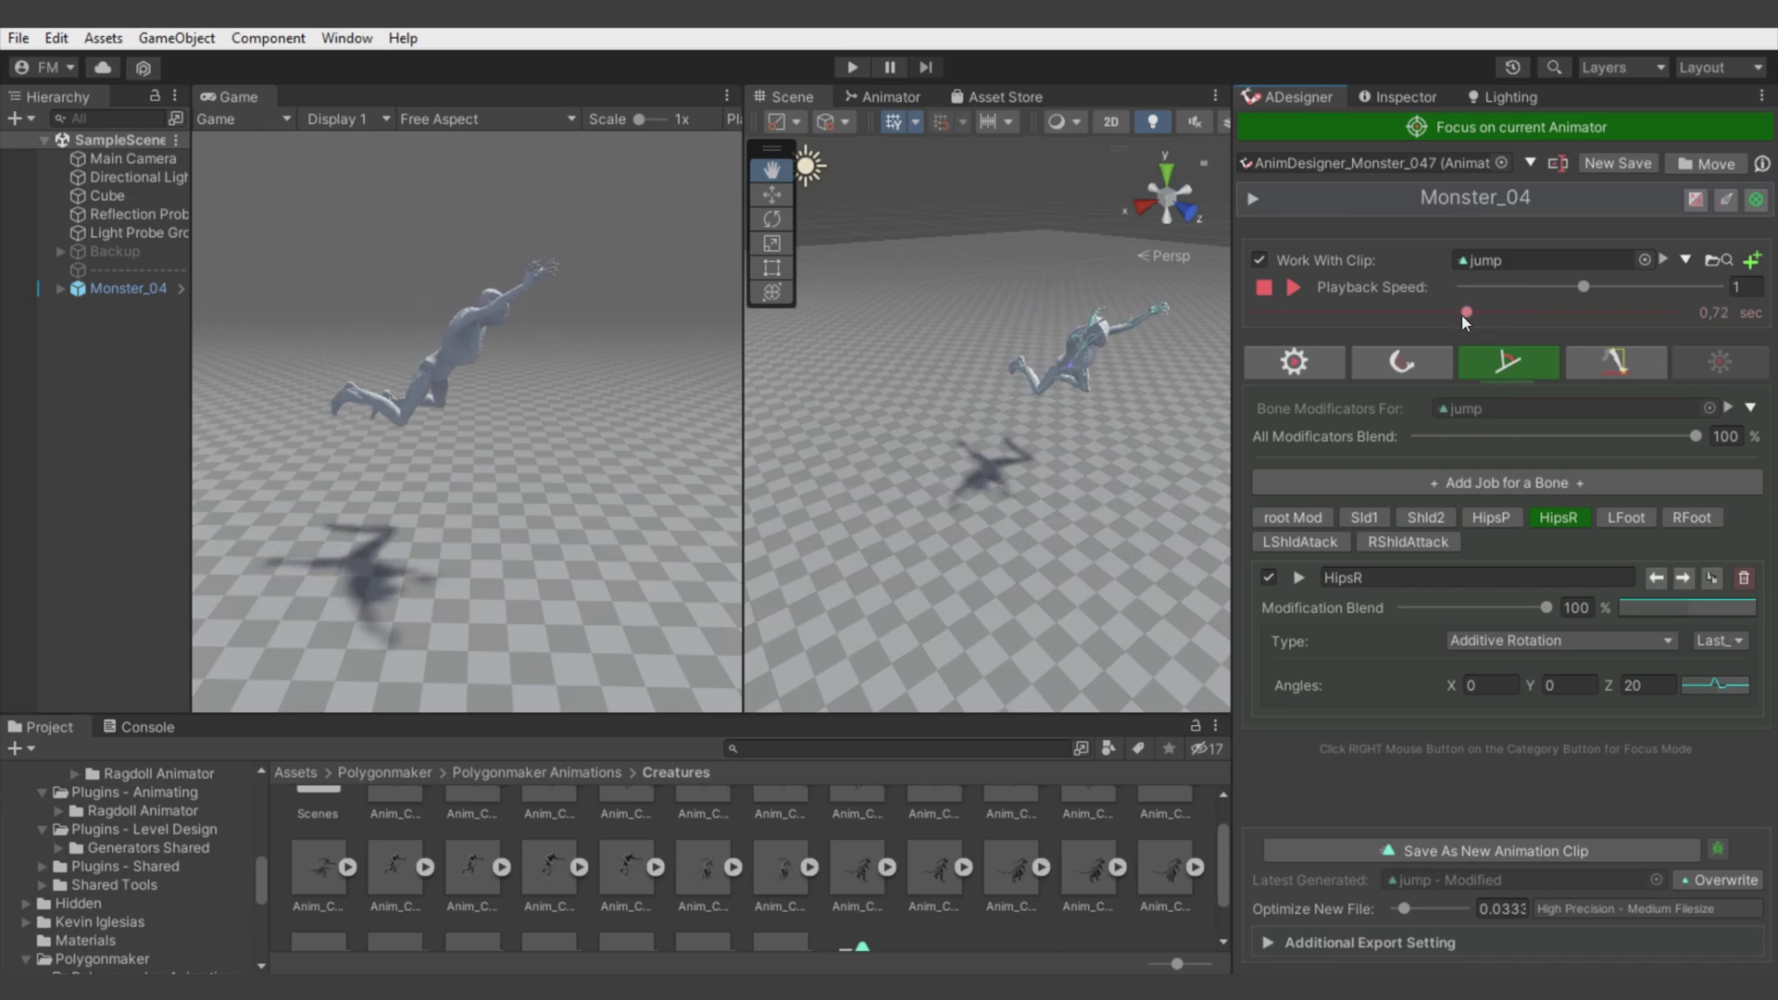
{"action": "mouse_move", "coordinate": [1554, 615]}
{"action": "left_mouse_down"}
{"action": "mouse_move", "coordinate": [1353, 605]}
{"action": "mouse_move", "coordinate": [1641, 625]}
{"action": "left_mouse_up"}
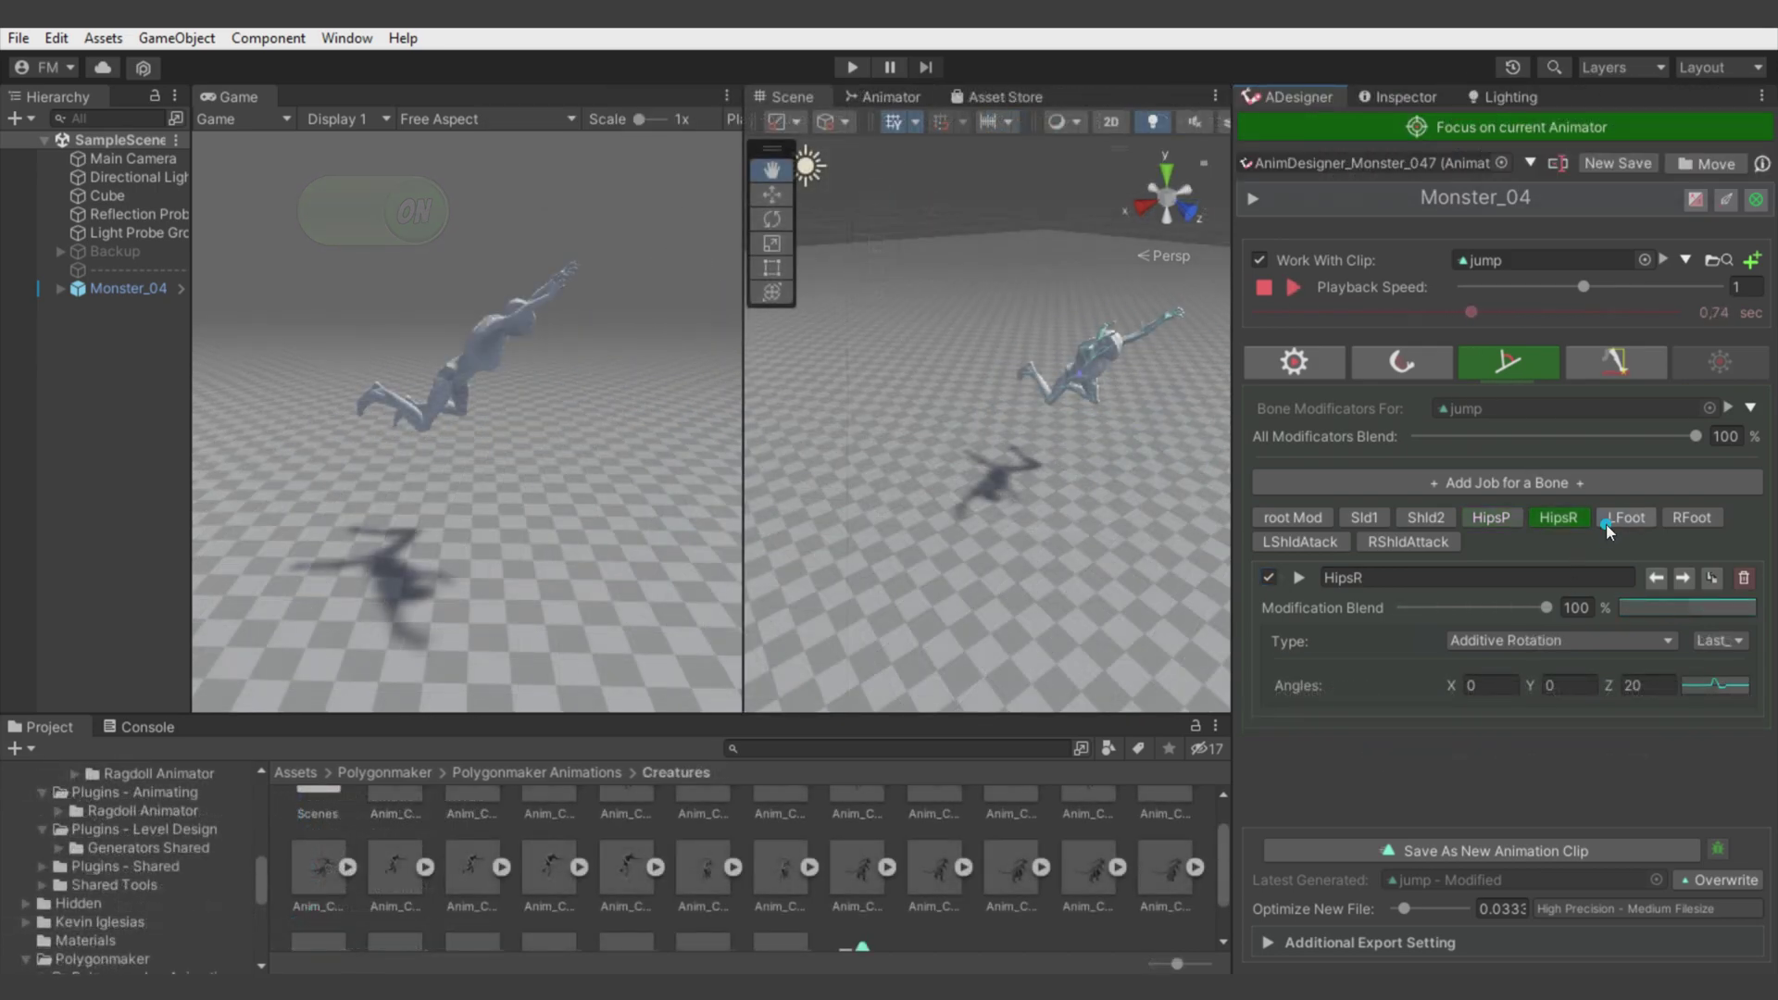
Review the LFoot, LShldAtack and RShldAttack jobs, then show the Left Leg Foot IK configuration.
{"action": "left_click", "coordinate": [1606, 526]}
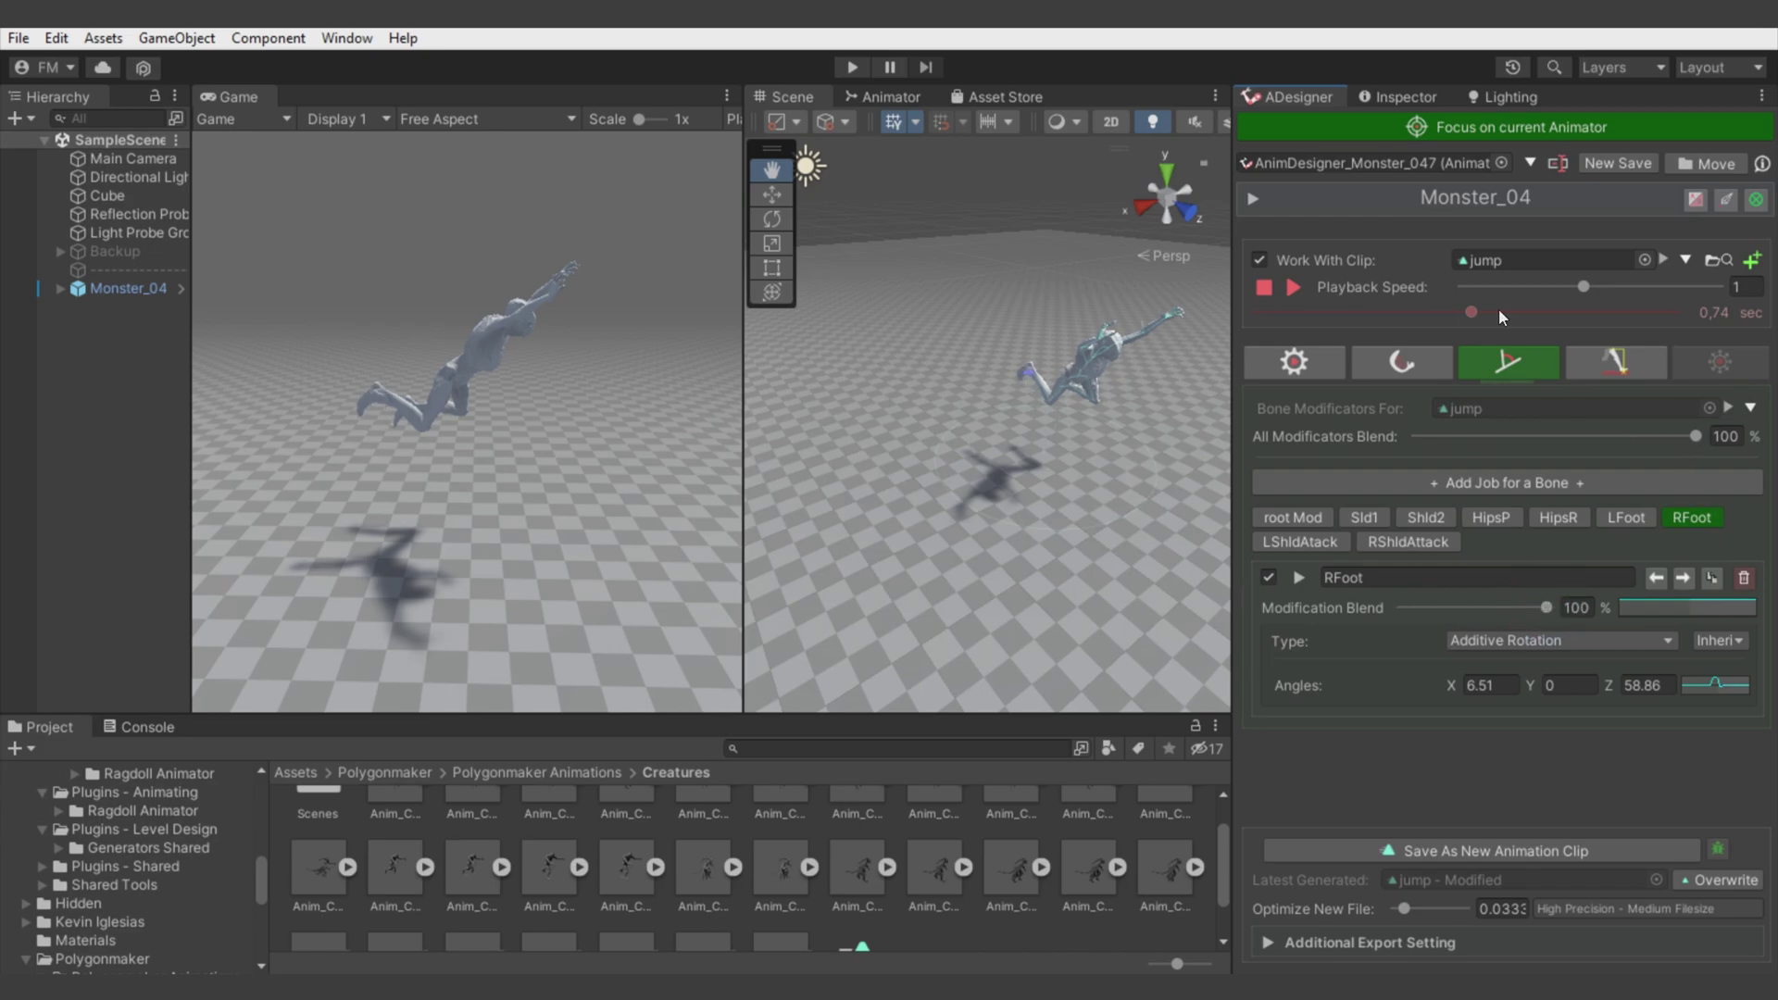
{"action": "left_click", "coordinate": [1335, 539]}
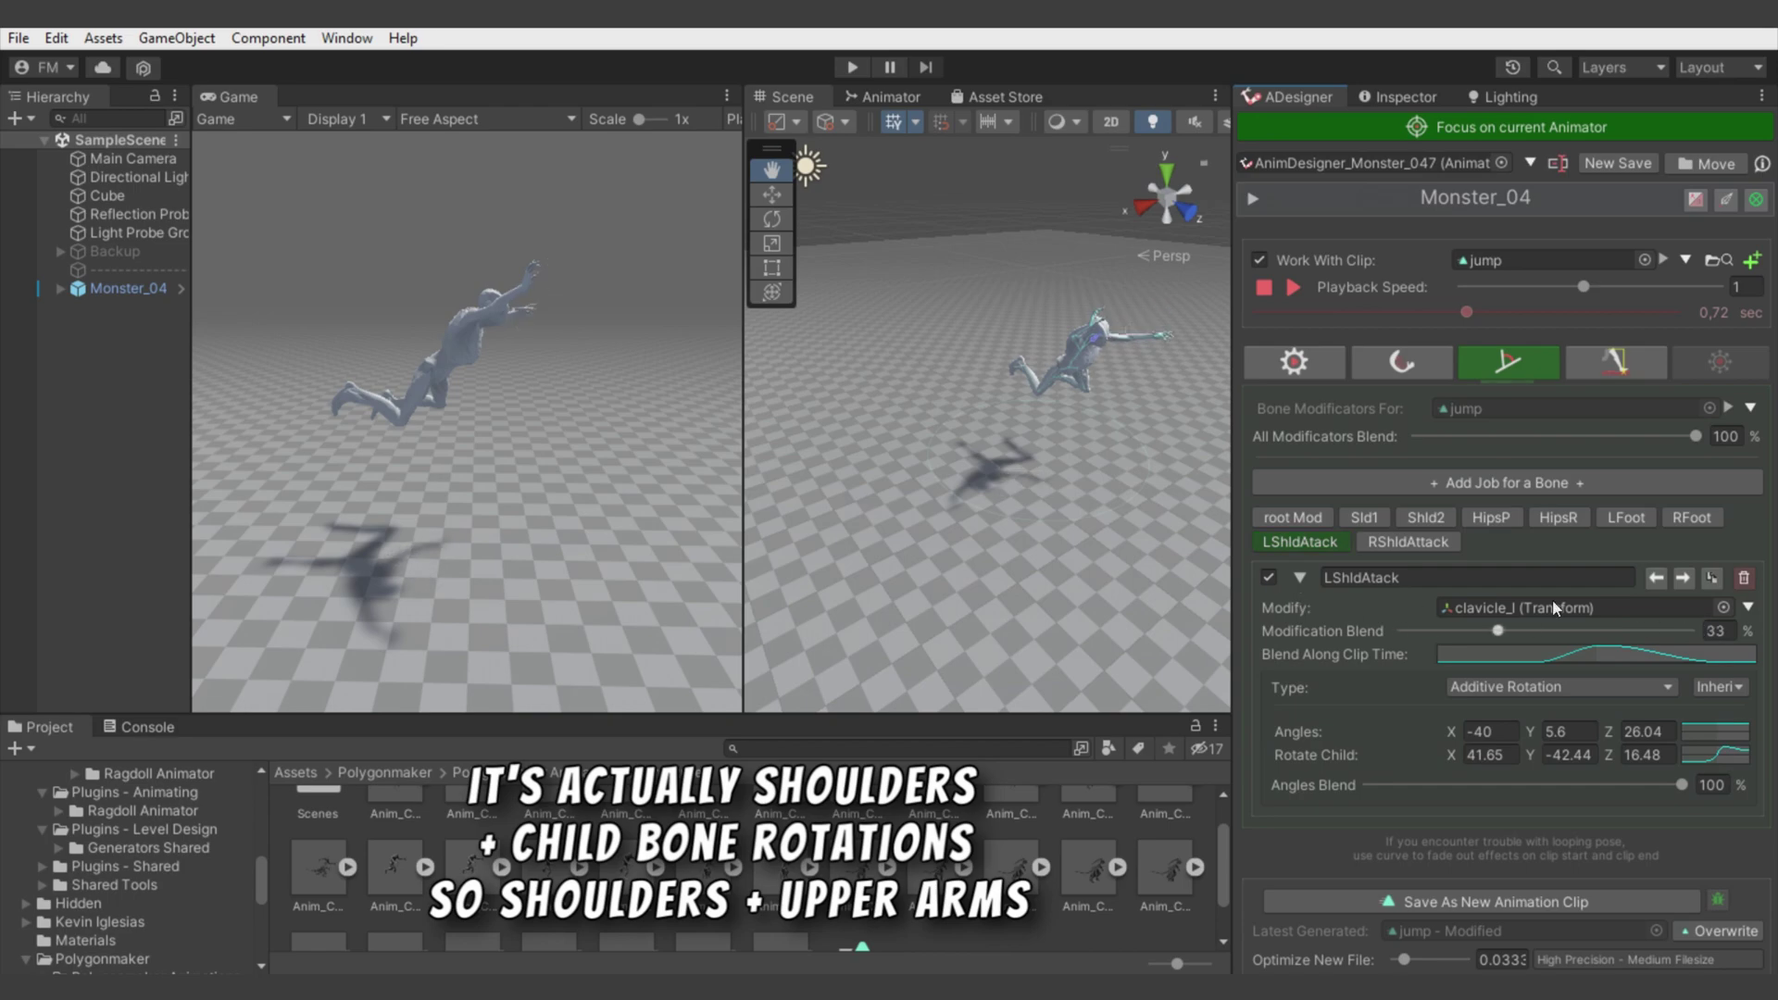
{"action": "left_click_drag", "start_coordinate": [1466, 312], "coordinate": [1493, 313]}
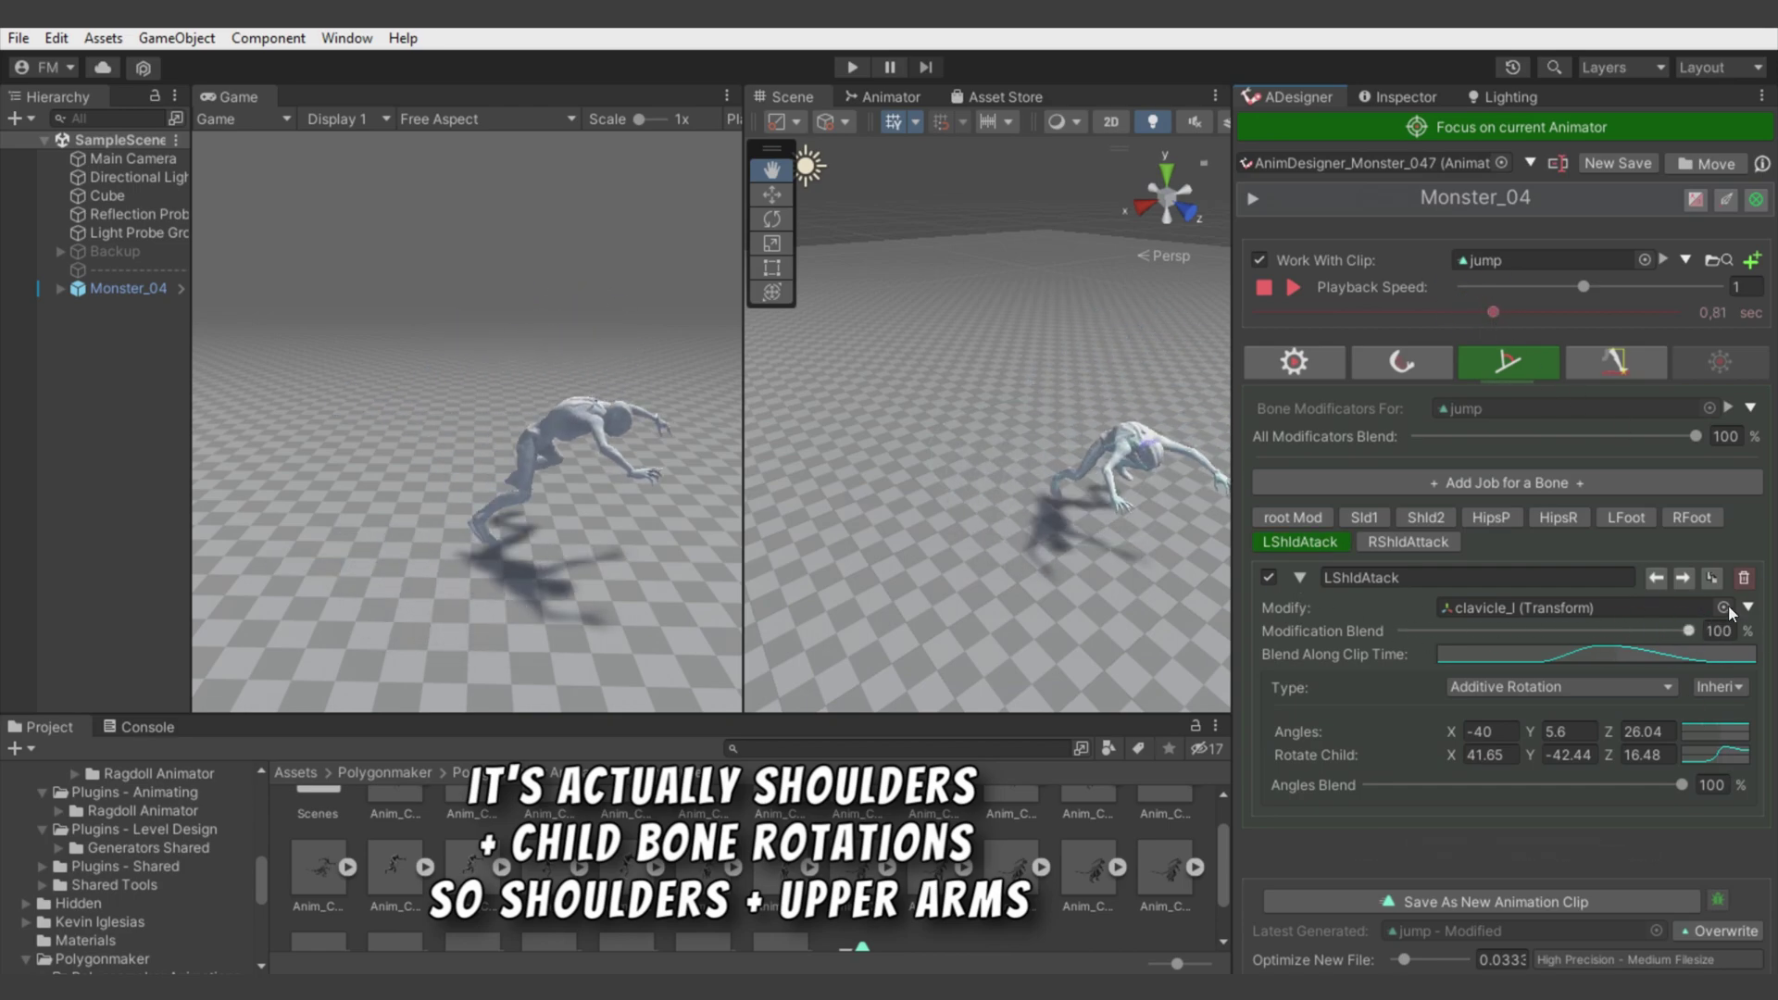
{"action": "left_click", "coordinate": [1667, 653]}
{"action": "key", "text": "Escape"}
{"action": "left_click", "coordinate": [1434, 539]}
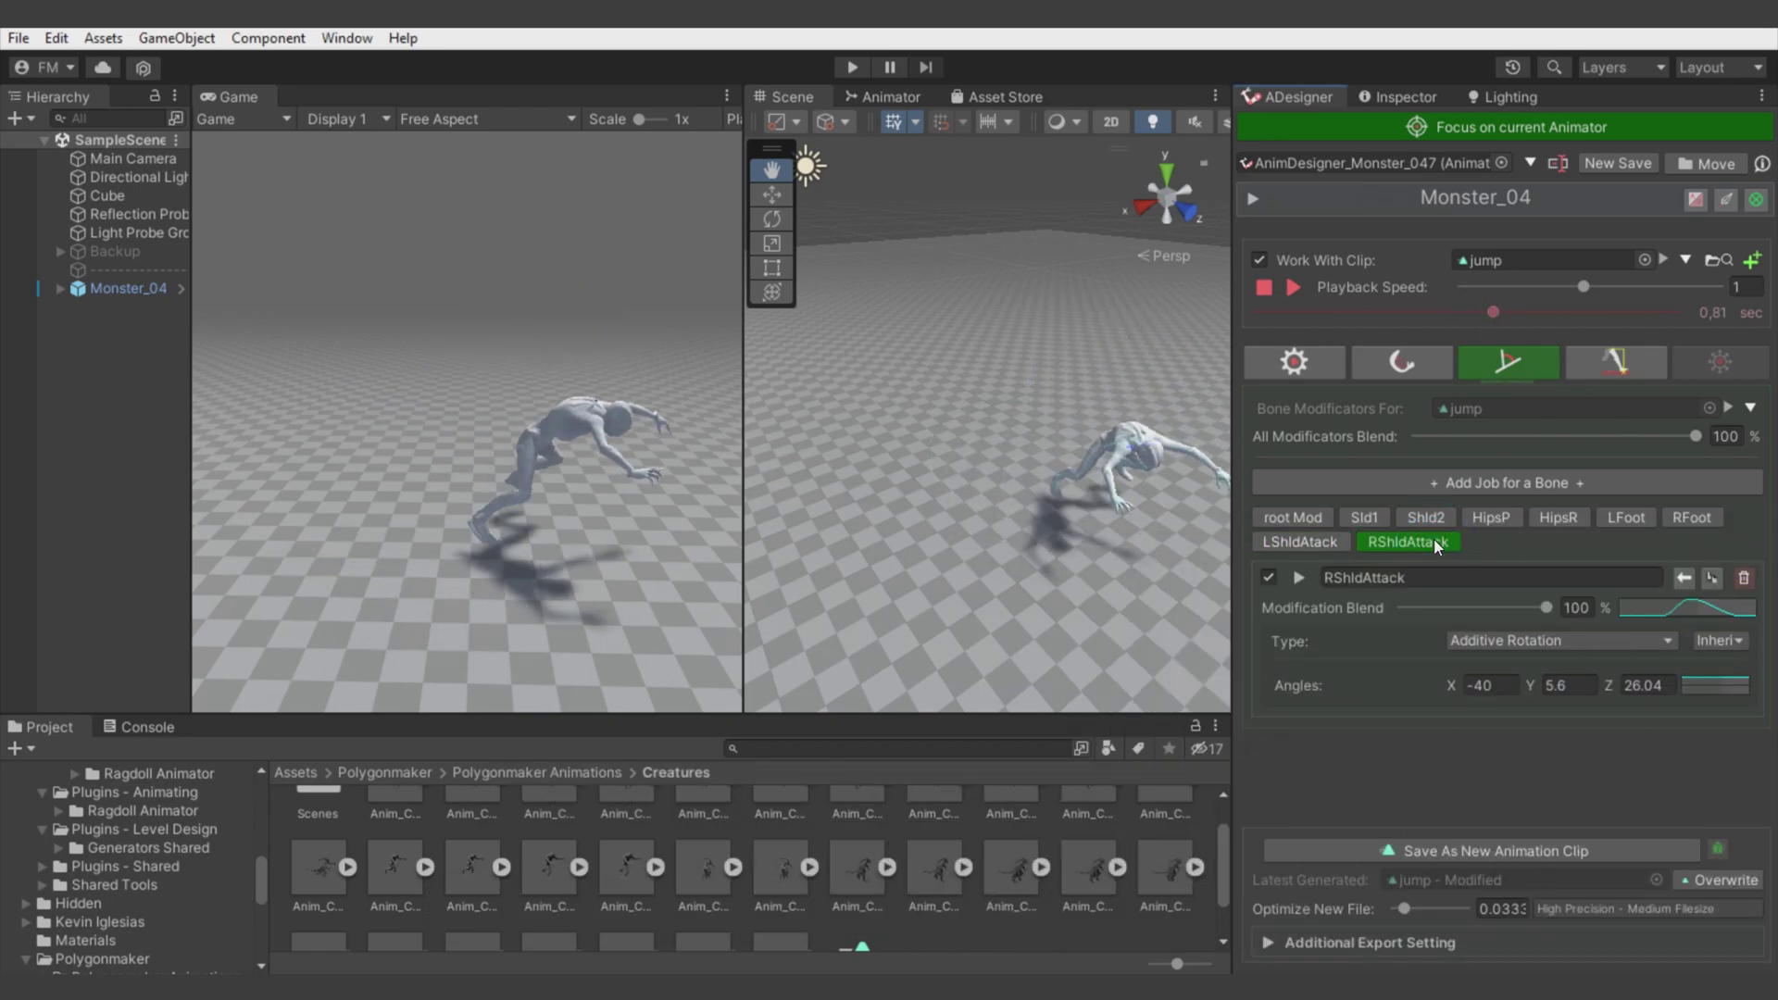
{"action": "left_click", "coordinate": [1600, 371]}
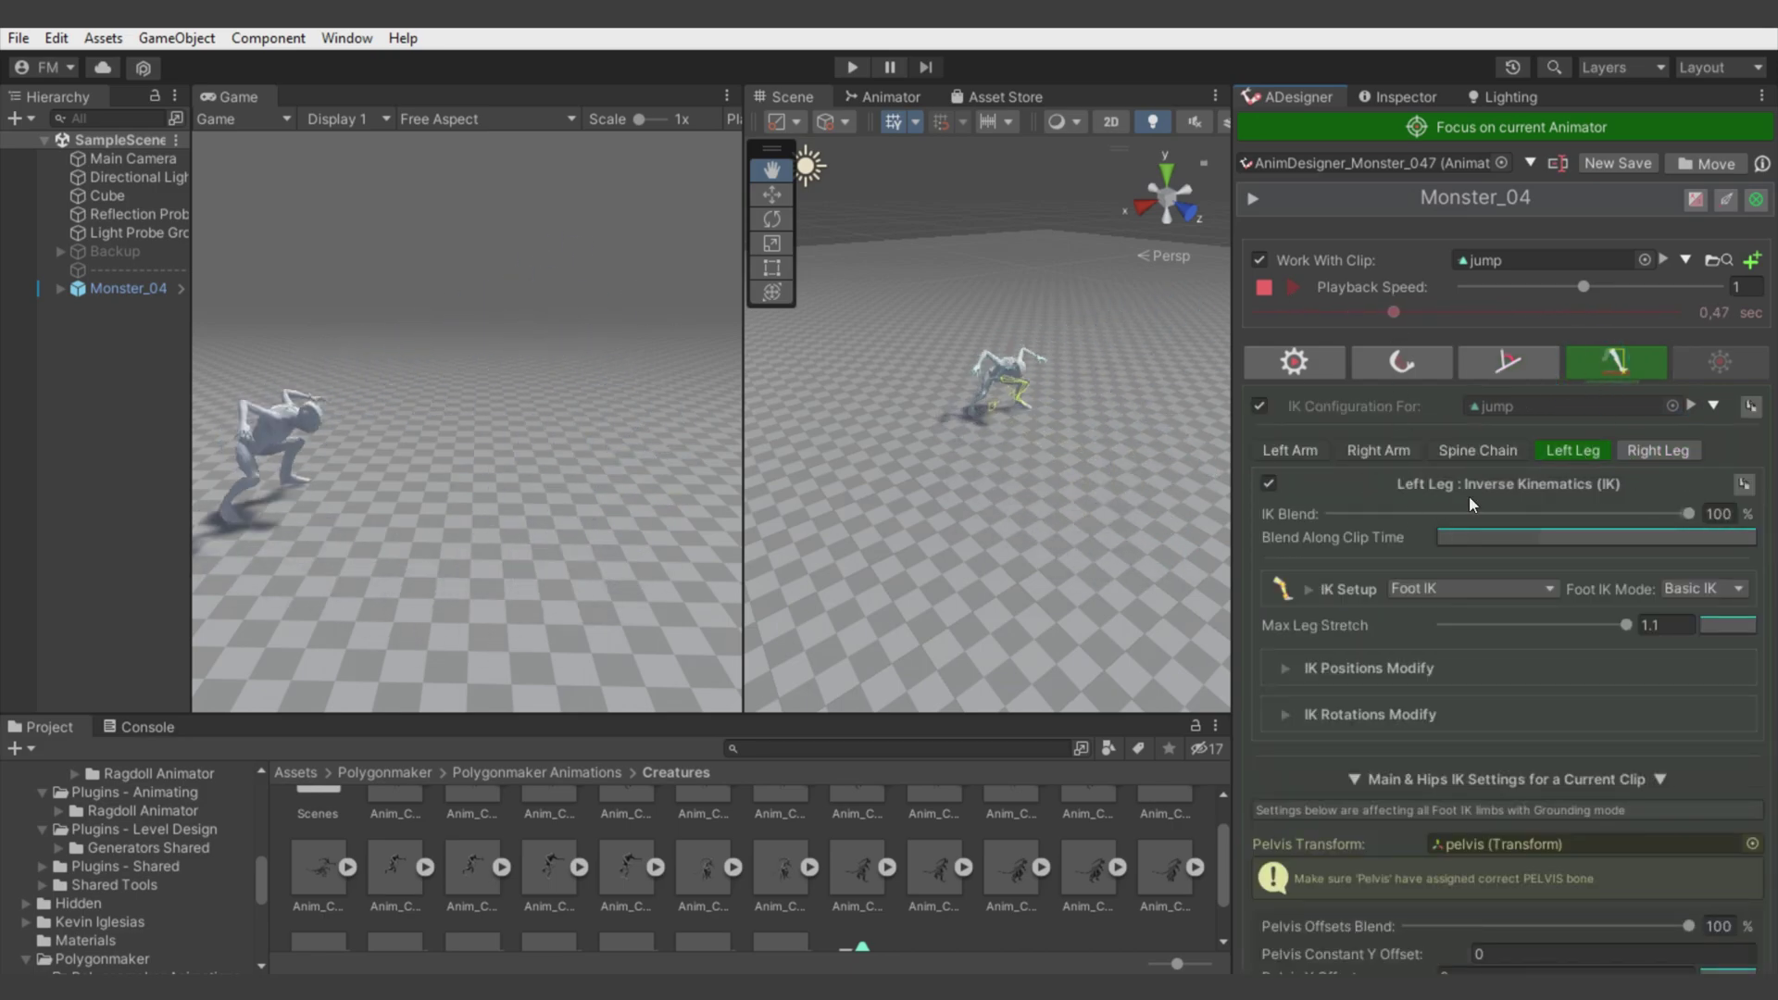
Try 12 as the Pelvis Forward (z) Offset, then clear the field.
{"action": "scroll", "coordinate": [1445, 519], "scroll_direction": "down", "scroll_amount": 5}
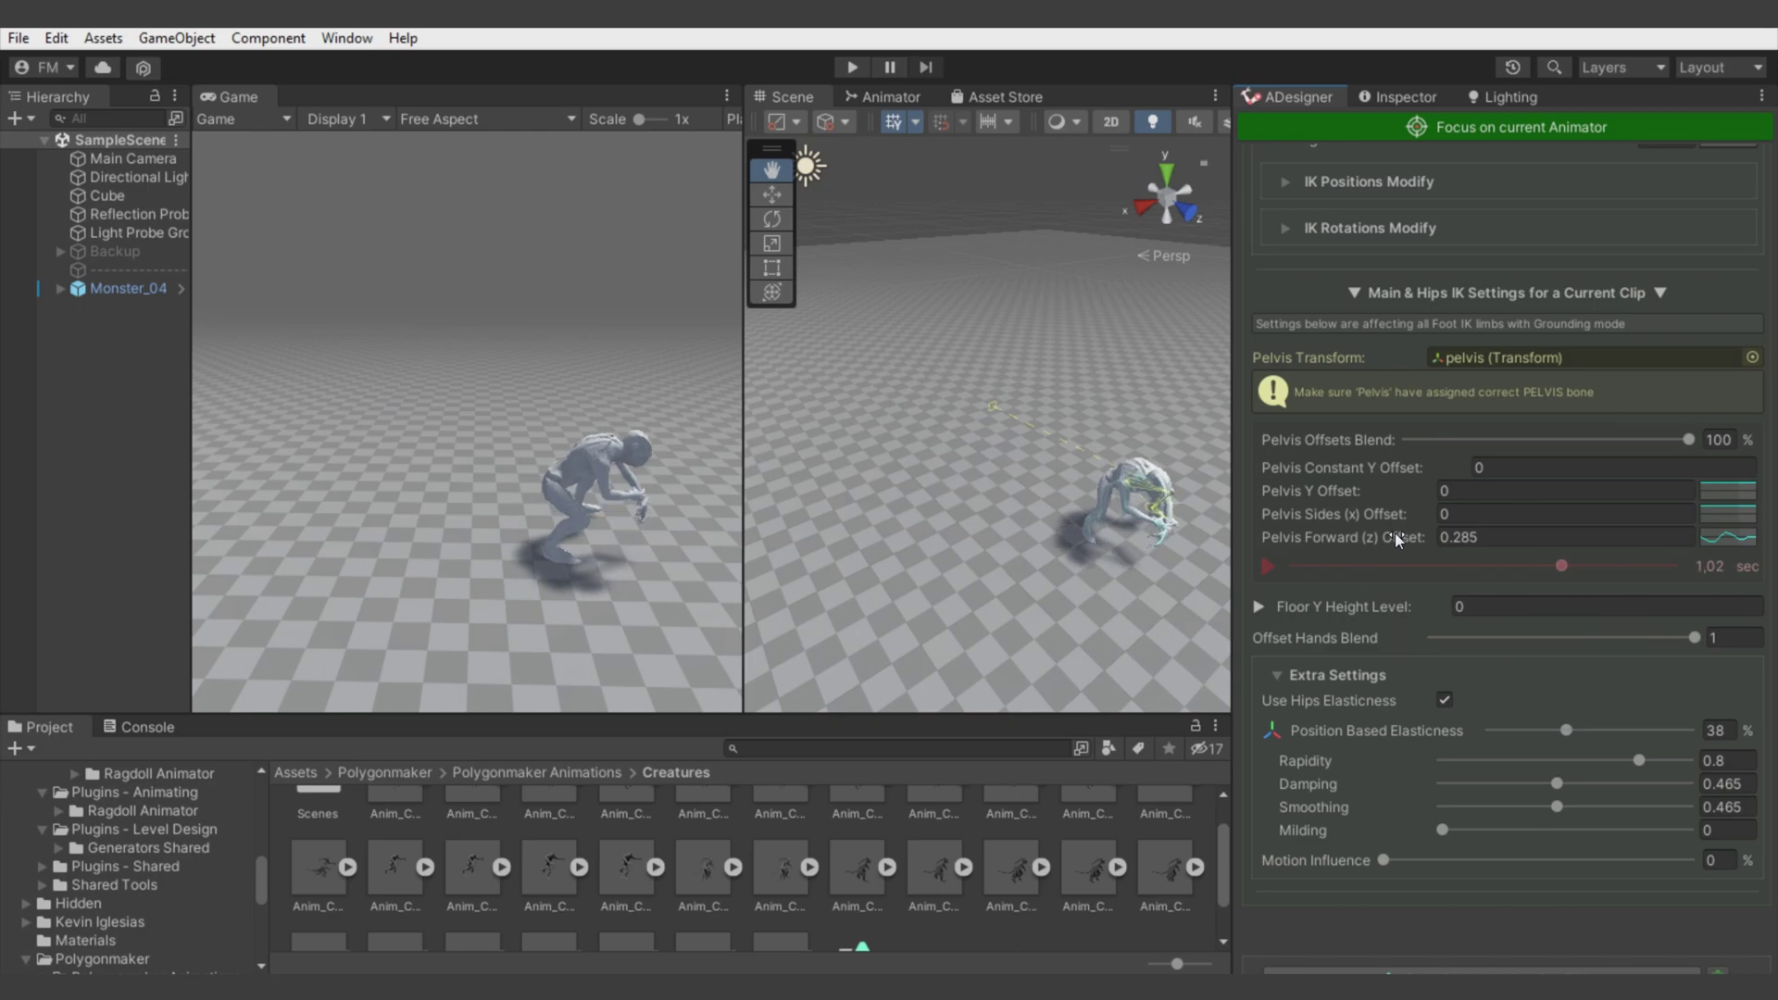
{"action": "left_click", "coordinate": [1497, 535]}
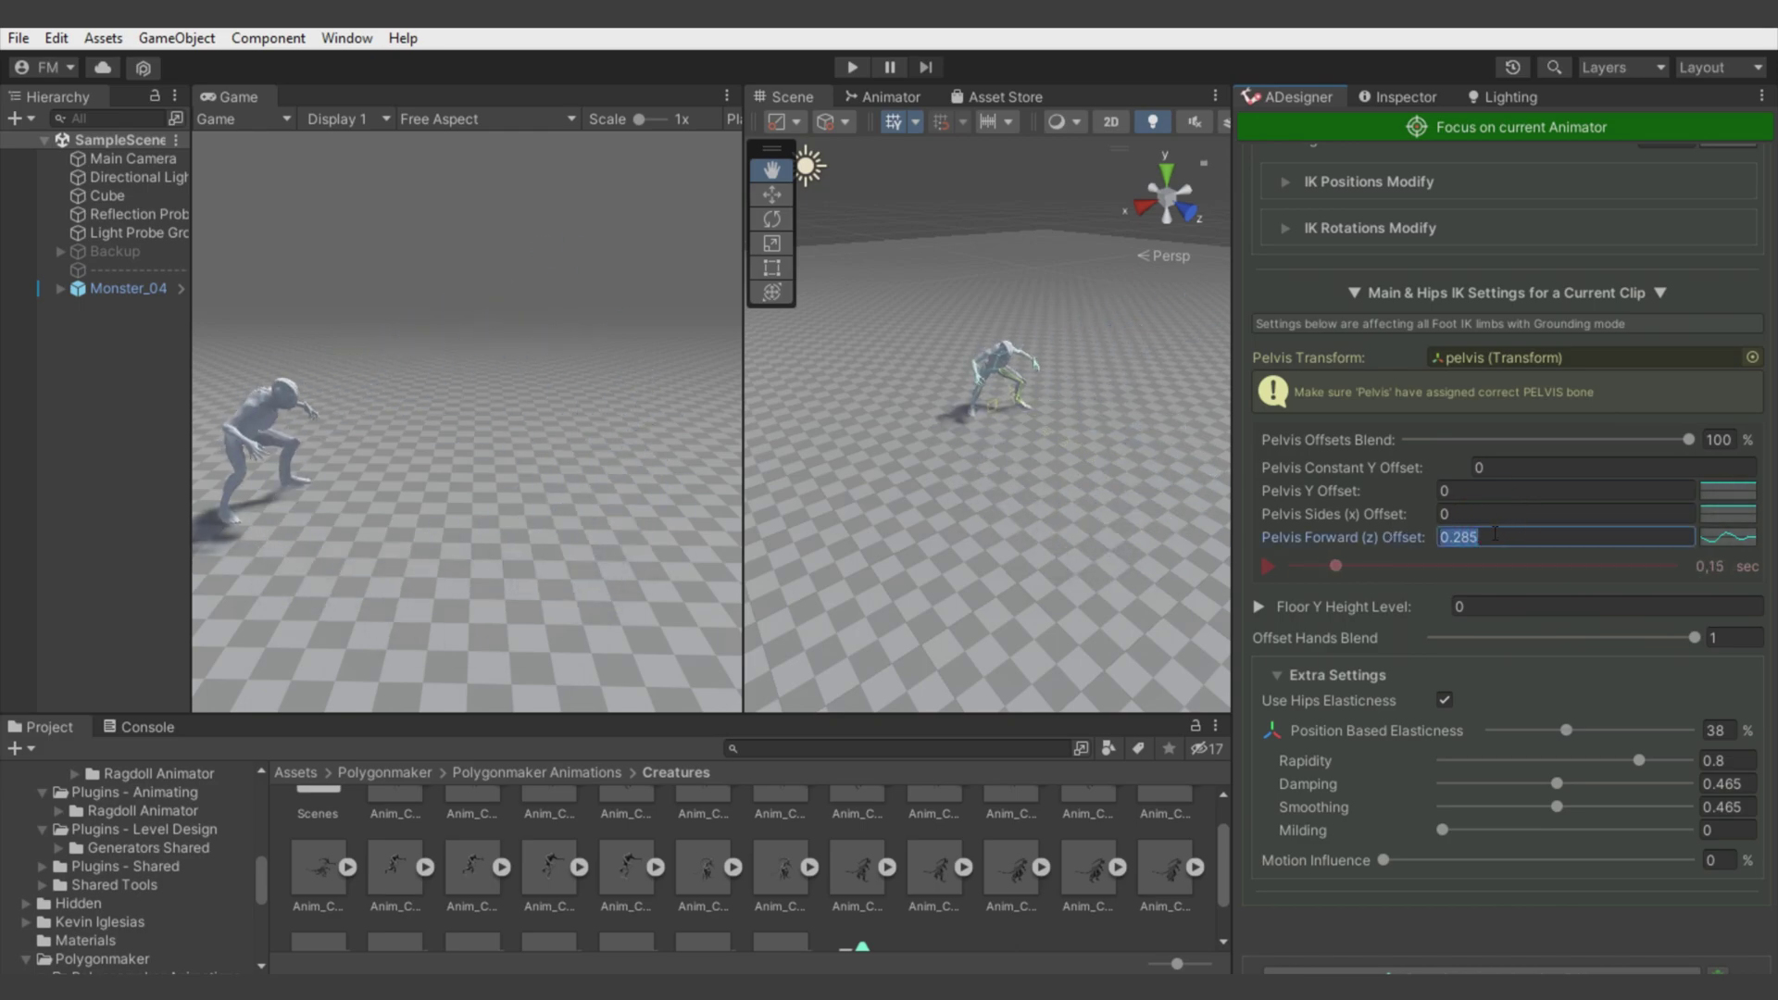
{"action": "type", "text": "1"}
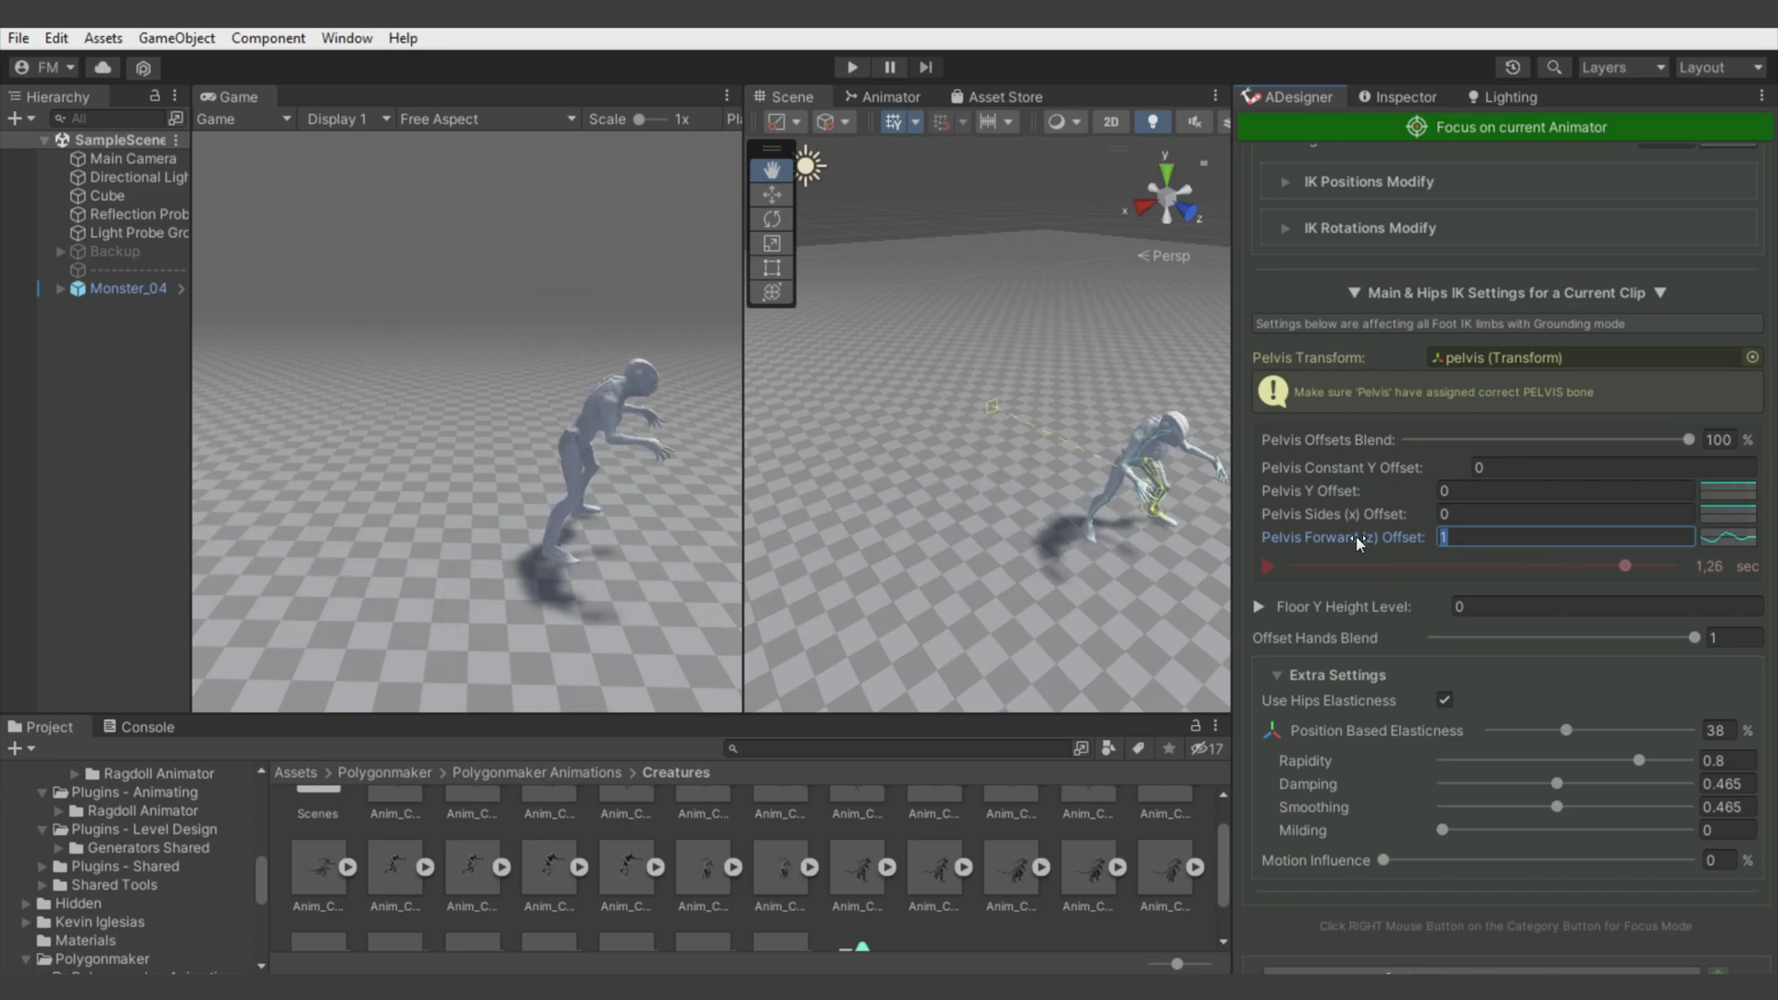
{"action": "type", "text": "2"}
{"action": "key", "text": "BackSpace"}
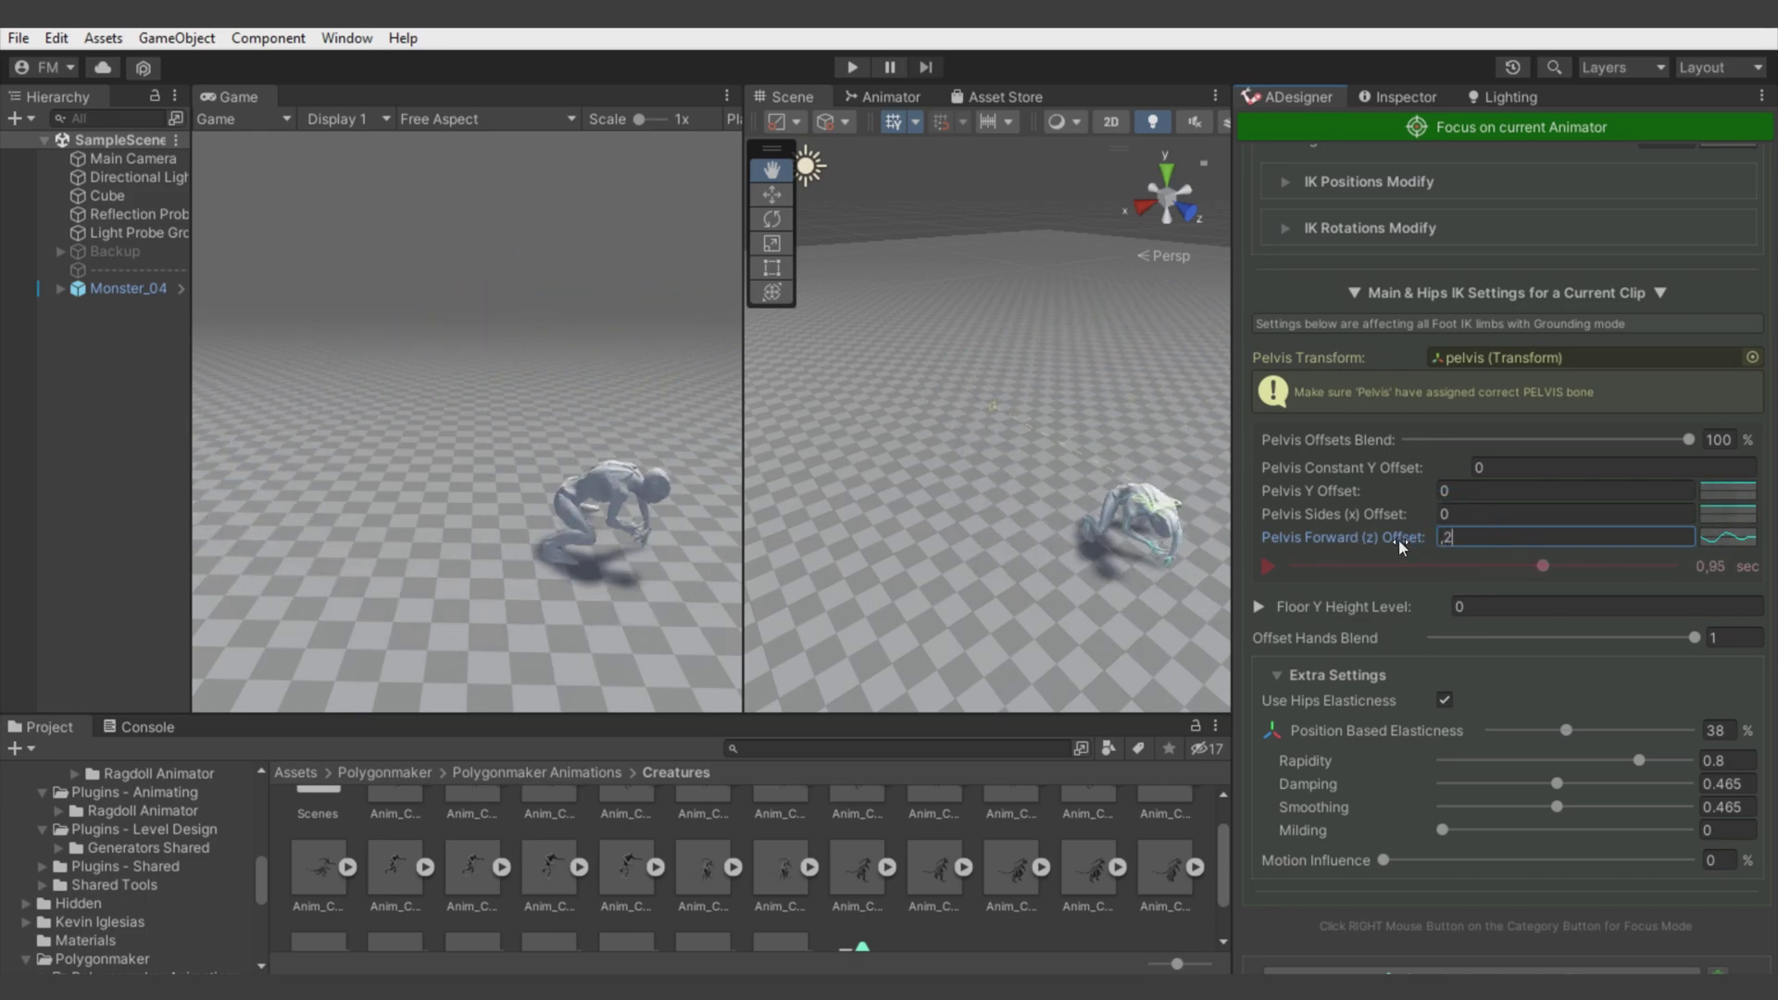
Restore the Pelvis Forward Offset to 0.285 and save the clip as 'jump - Modified', overwriting.
{"action": "type", "text": "0.285"}
{"action": "scroll", "coordinate": [1426, 639], "scroll_direction": "down", "scroll_amount": 3}
{"action": "left_click", "coordinate": [1418, 850]}
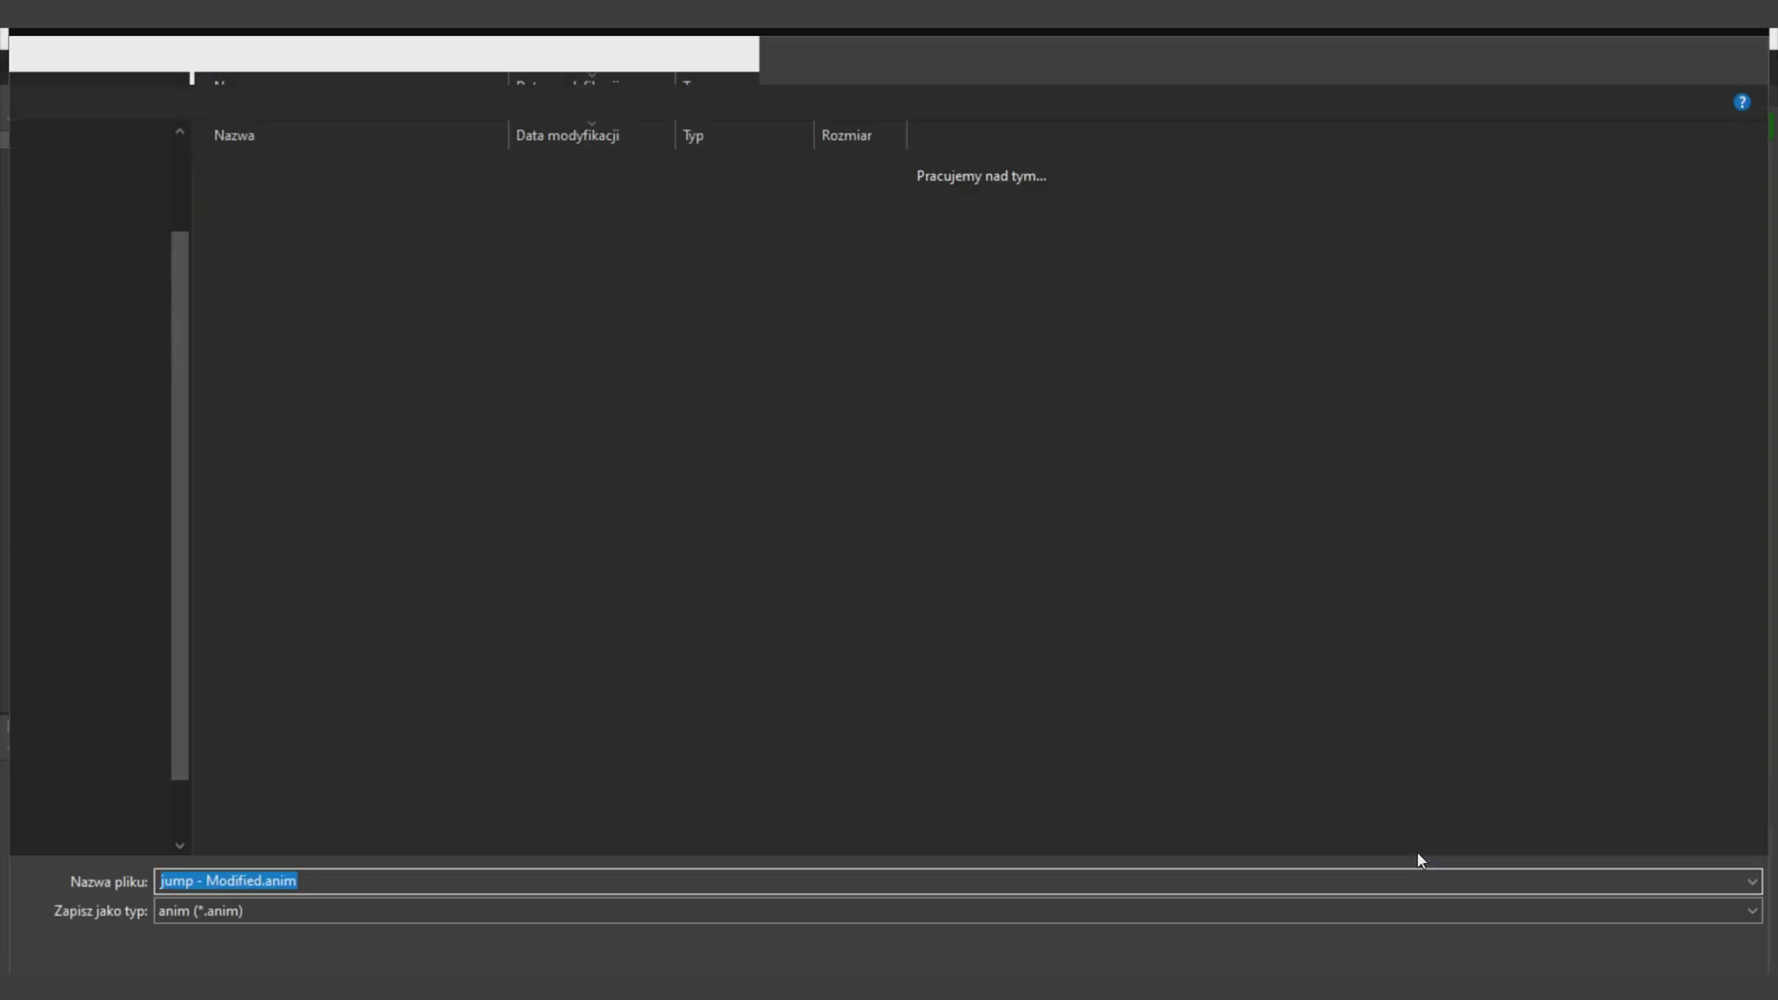
{"action": "key", "text": "Return"}
{"action": "left_click", "coordinate": [944, 512]}
Check the new jump - Modified animator state, enable Apply Root Motion on Monster_04, and enter Play mode.
{"action": "left_click", "coordinate": [128, 288]}
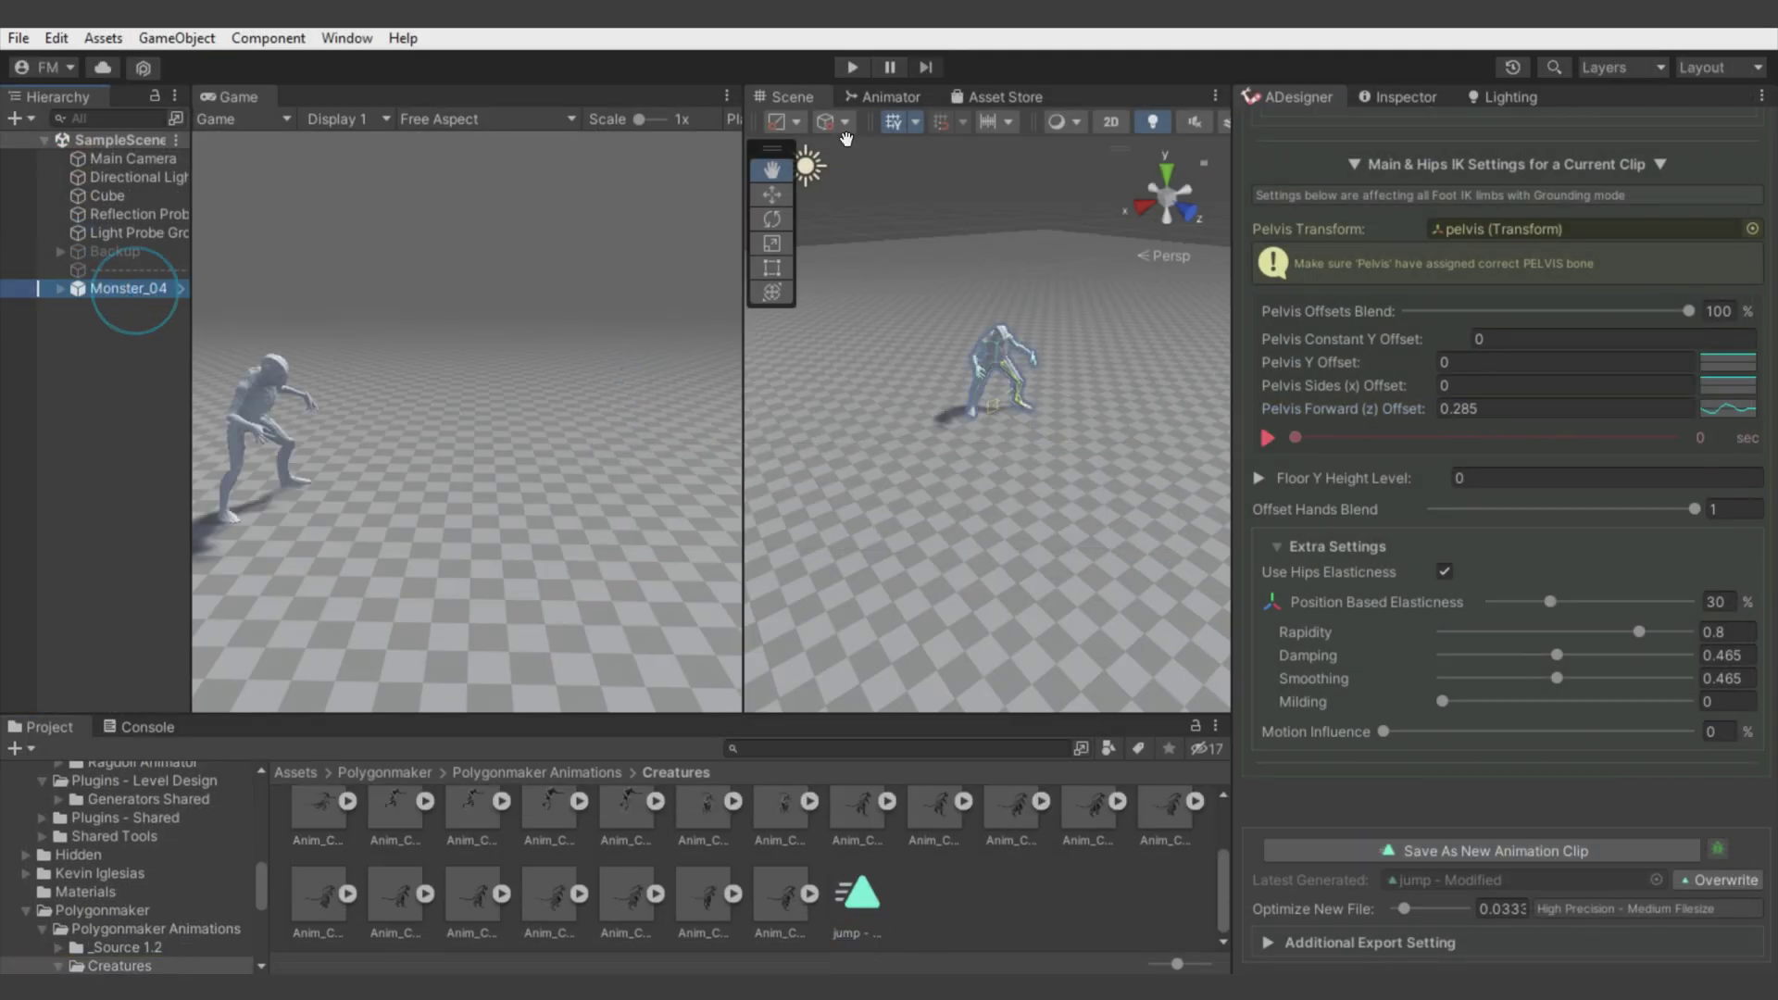
{"action": "left_click", "coordinate": [881, 96]}
{"action": "left_click", "coordinate": [1400, 97]}
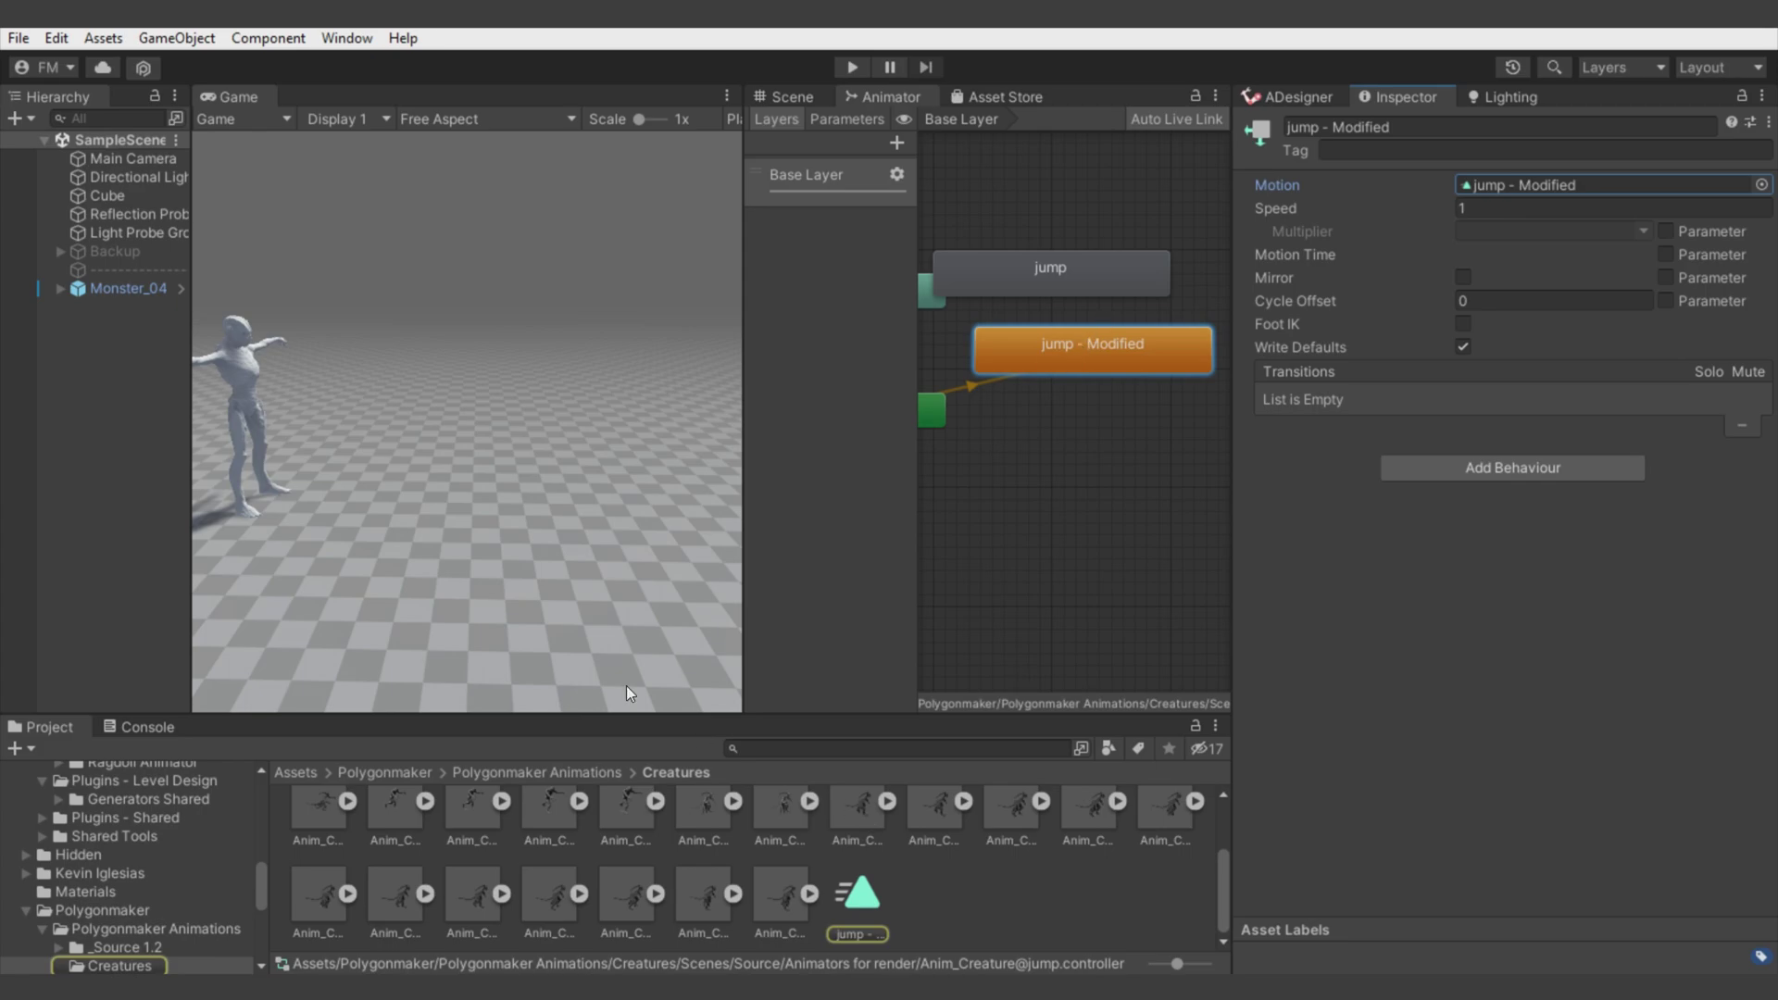
{"action": "left_click", "coordinate": [130, 290]}
{"action": "left_click", "coordinate": [1463, 390]}
{"action": "left_click", "coordinate": [793, 97]}
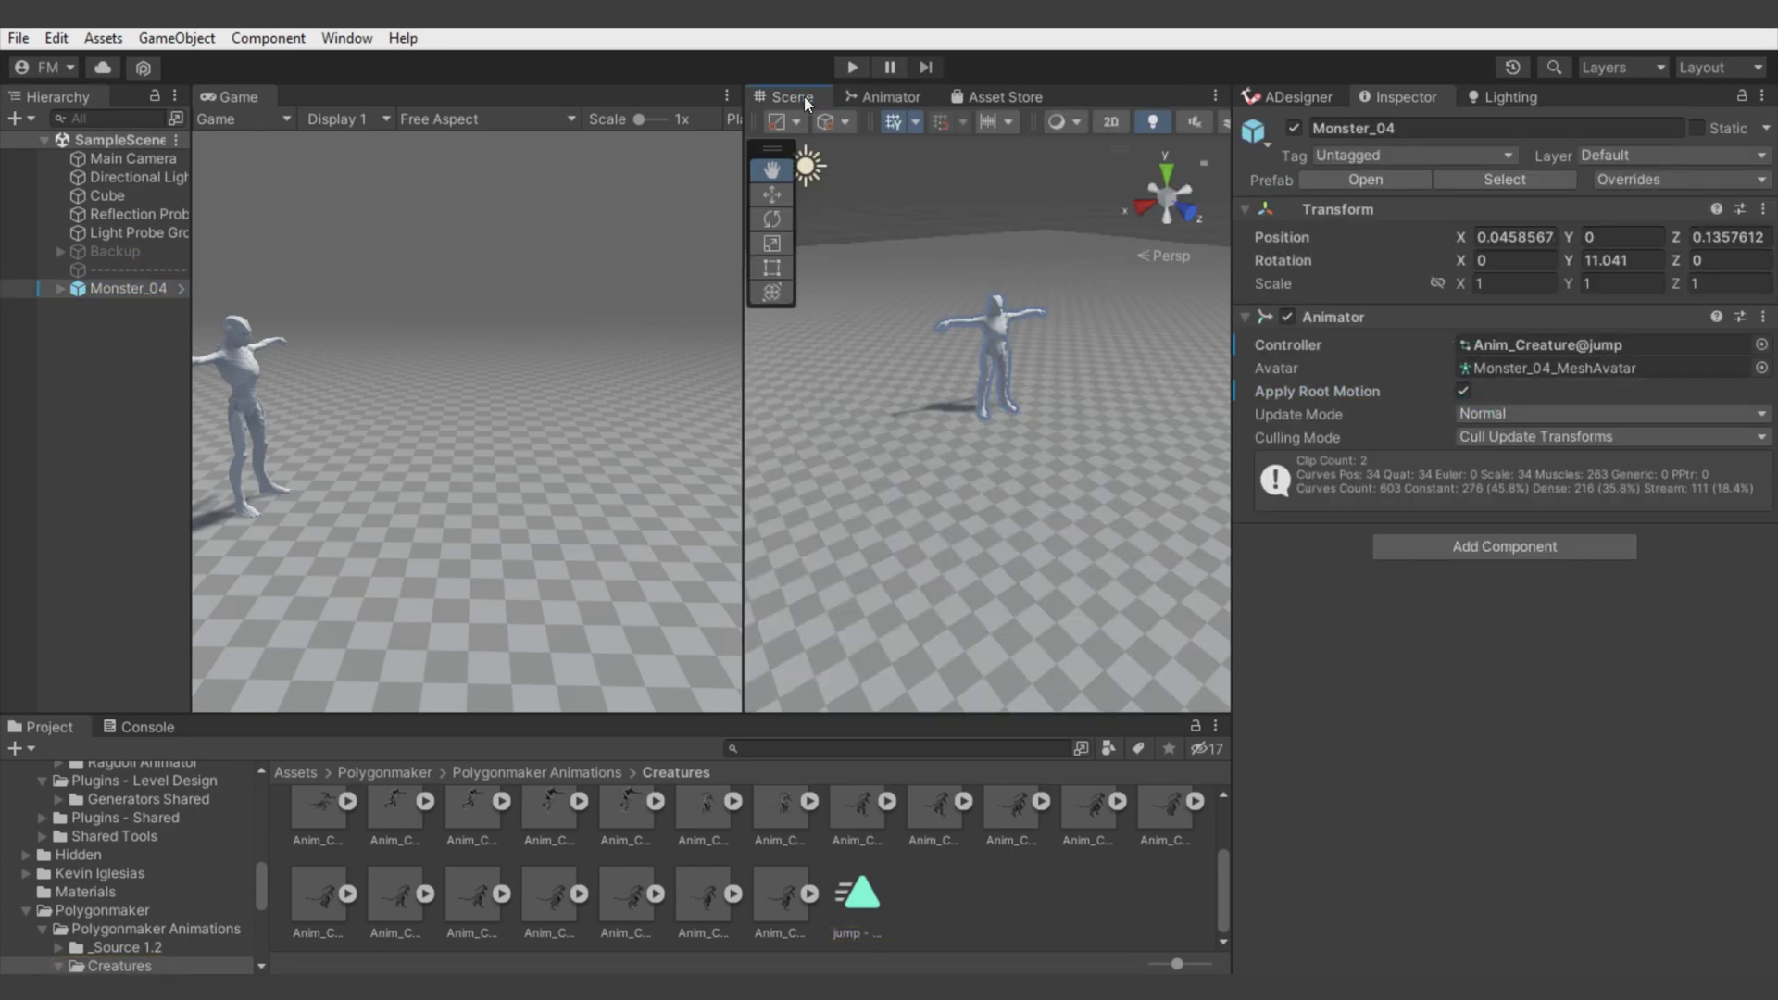
{"action": "left_click", "coordinate": [770, 197]}
{"action": "left_click", "coordinate": [867, 70]}
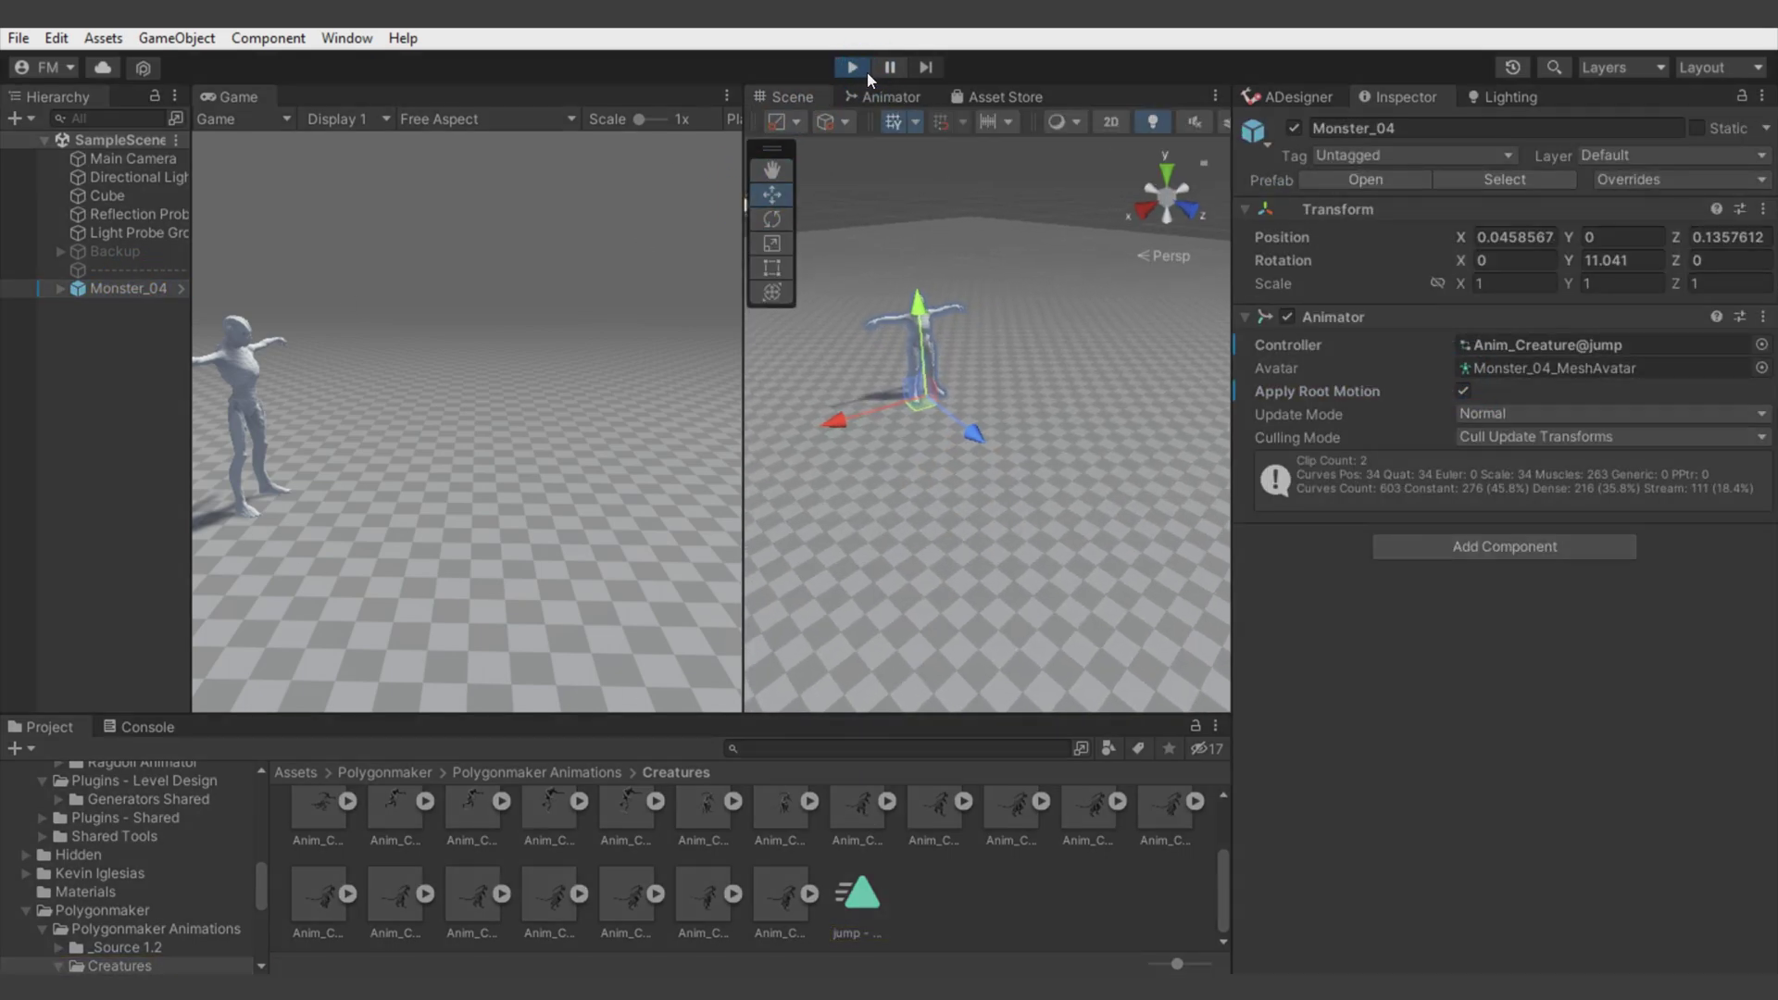